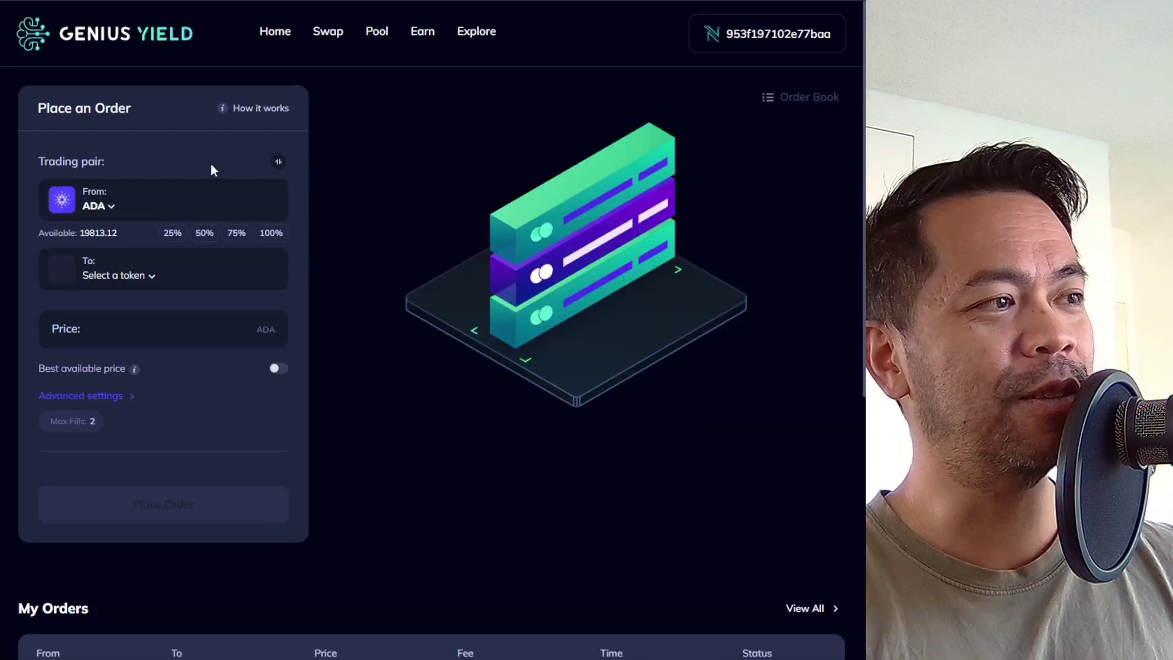
Choose GENS as the token to receive and enter 100 ADA to spend
{"action": "left_click", "coordinate": [148, 199]}
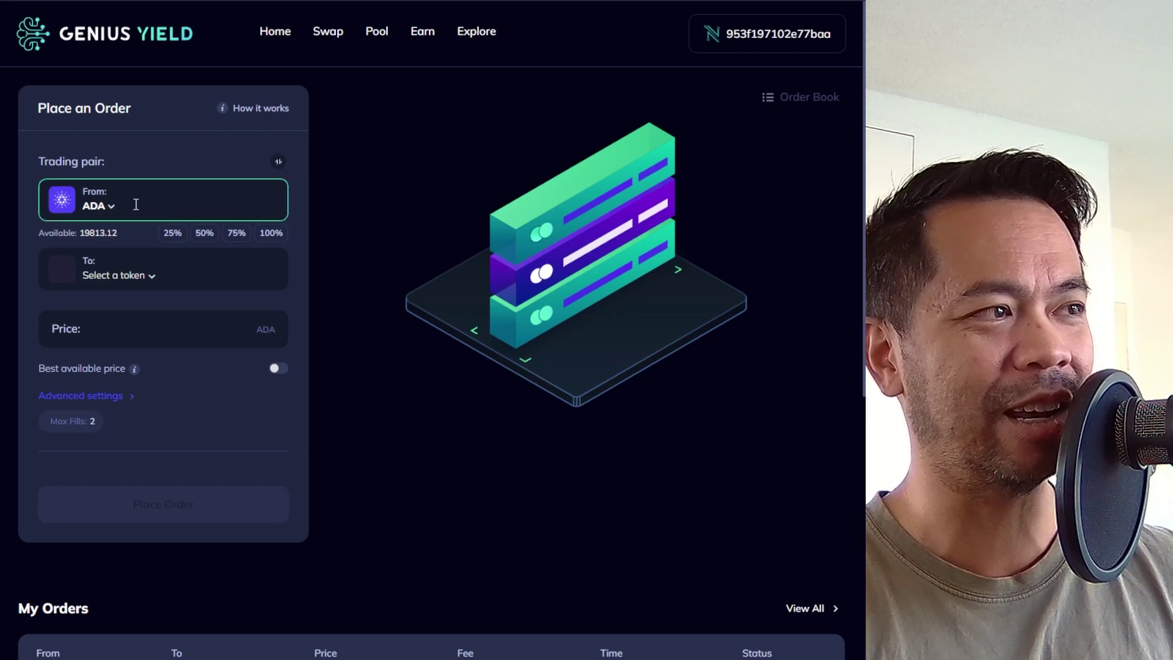
{"action": "left_click", "coordinate": [140, 281]}
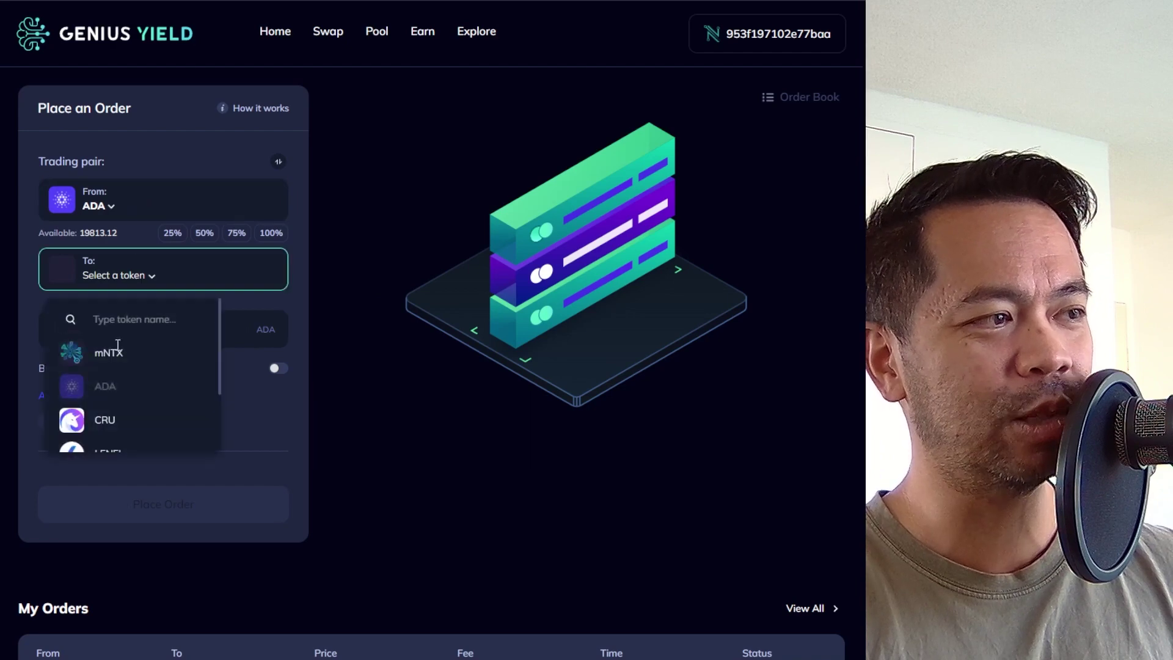
{"action": "scroll", "coordinate": [116, 400], "scroll_direction": "down", "scroll_amount": 2}
{"action": "left_click", "coordinate": [108, 397]}
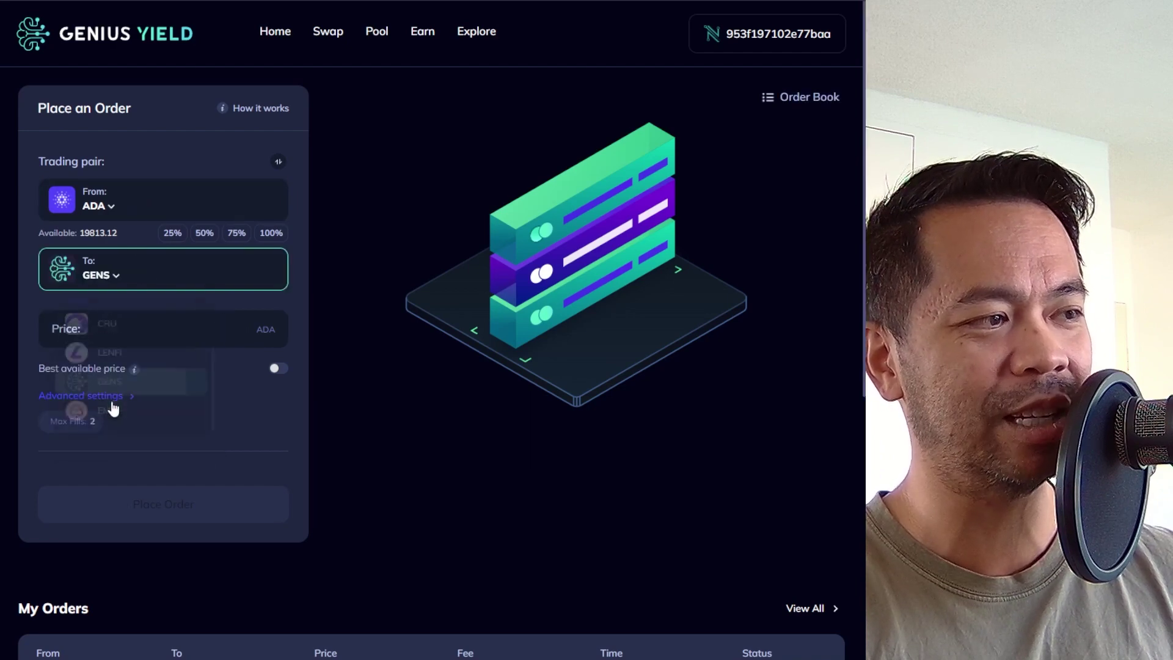
{"action": "left_click", "coordinate": [196, 196]}
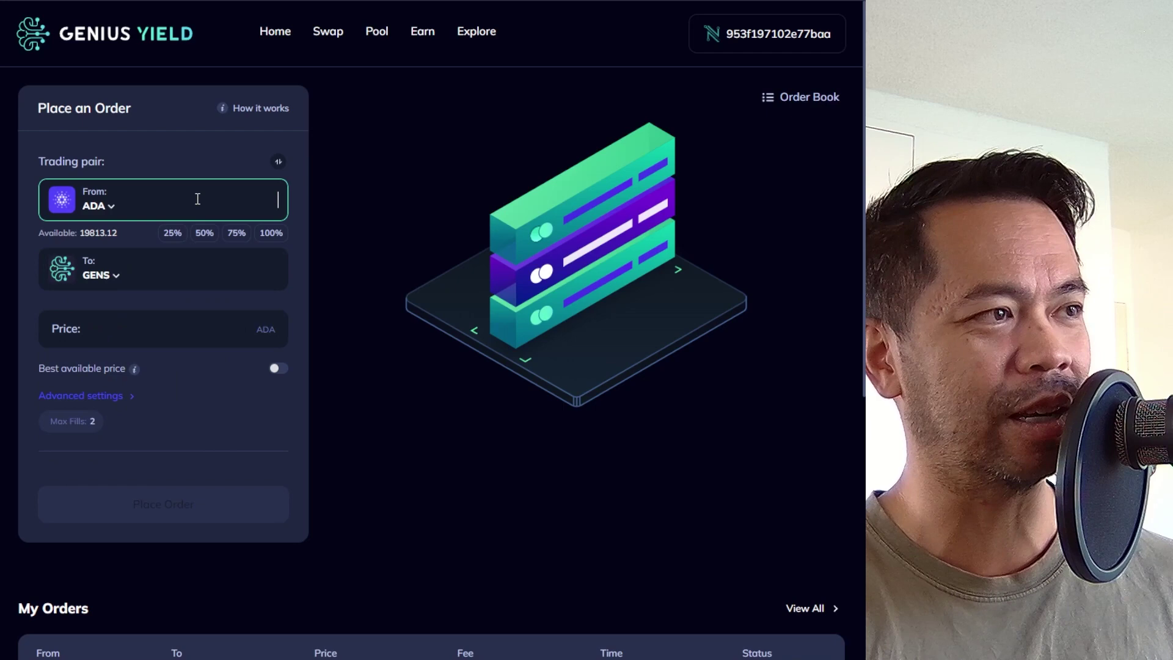
{"action": "type", "text": "100"}
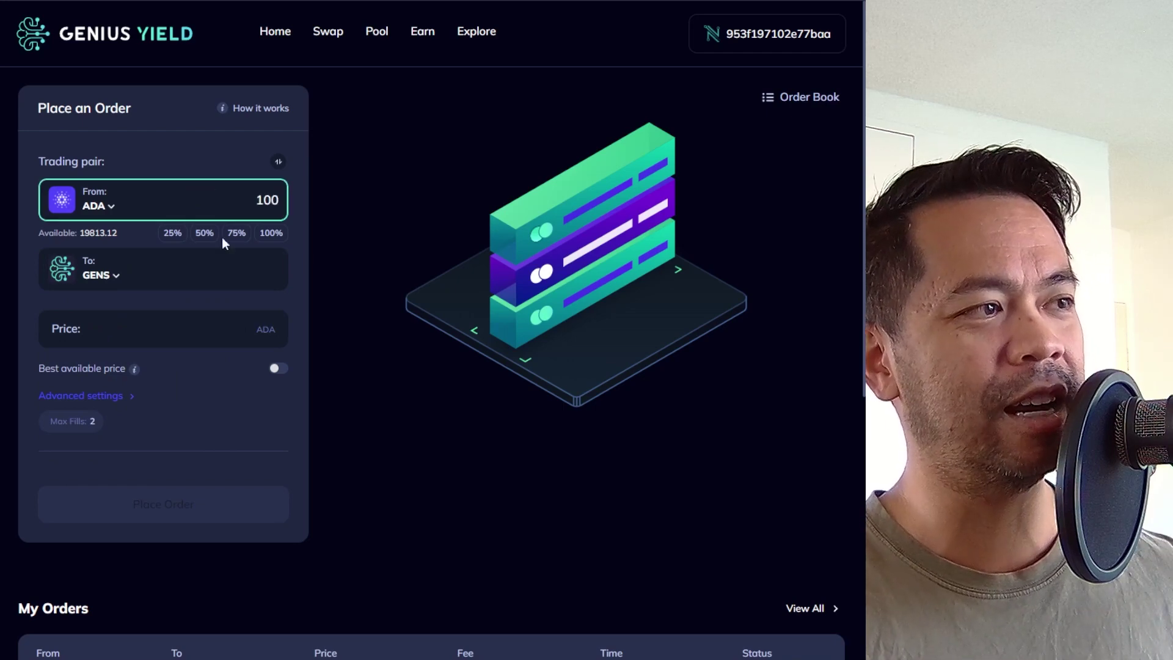
Clear the briefly entered 100 GENS receive amount, leaving it blank
{"action": "left_click", "coordinate": [214, 262]}
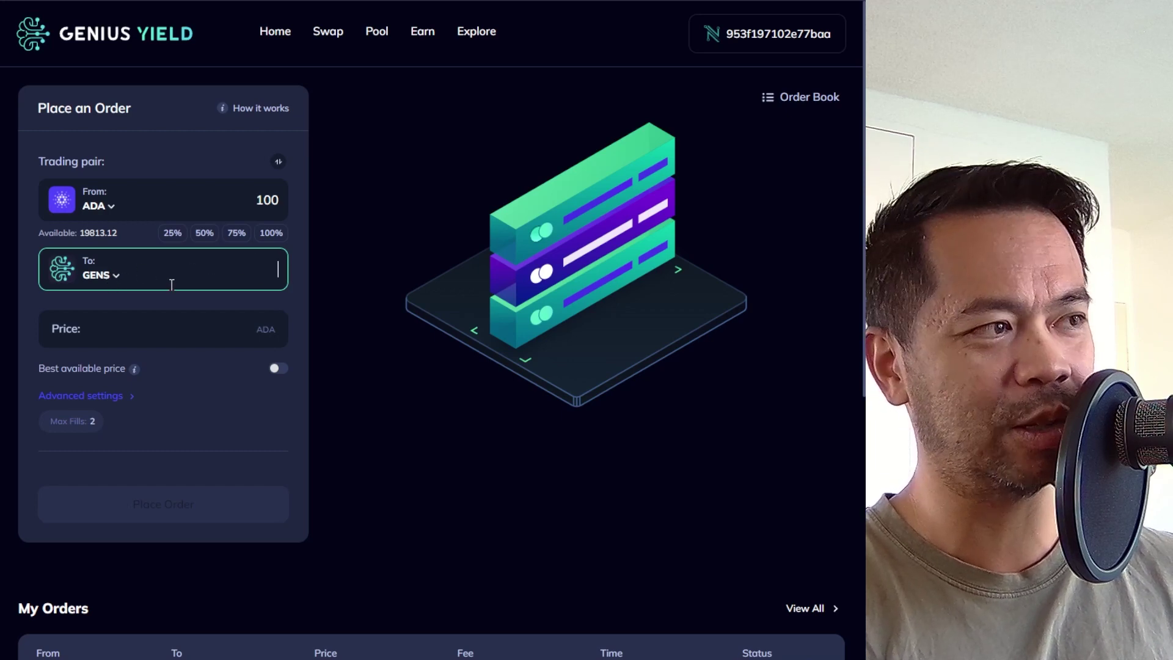
{"action": "type", "text": "100"}
{"action": "left_click", "coordinate": [157, 319]}
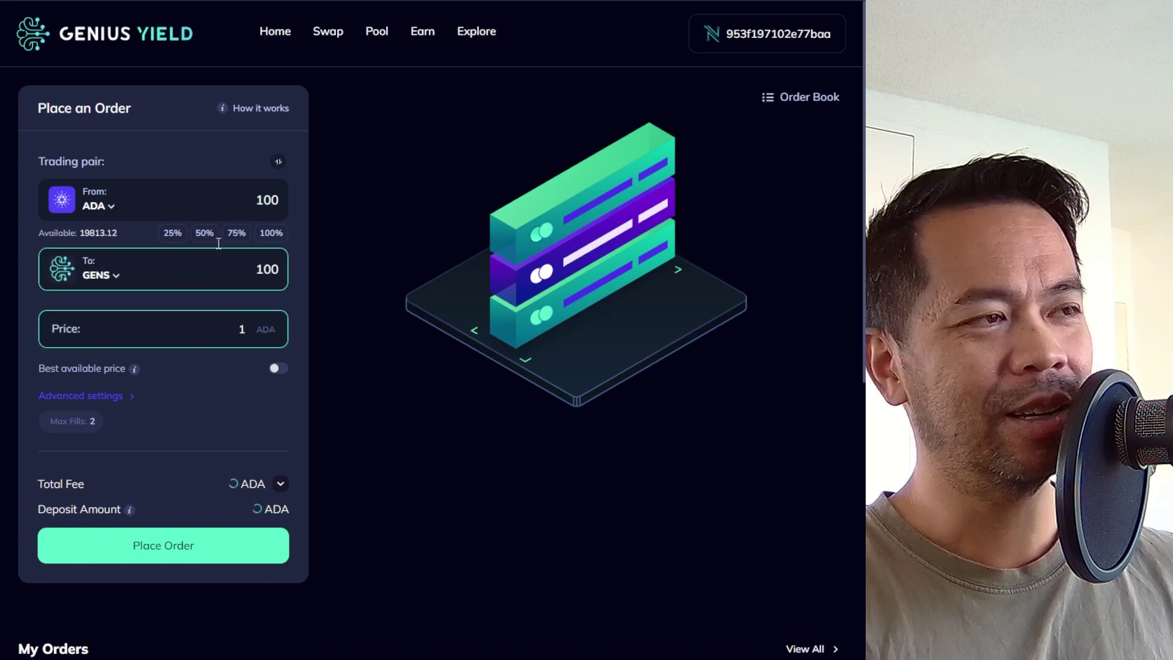
{"action": "left_click", "coordinate": [205, 264]}
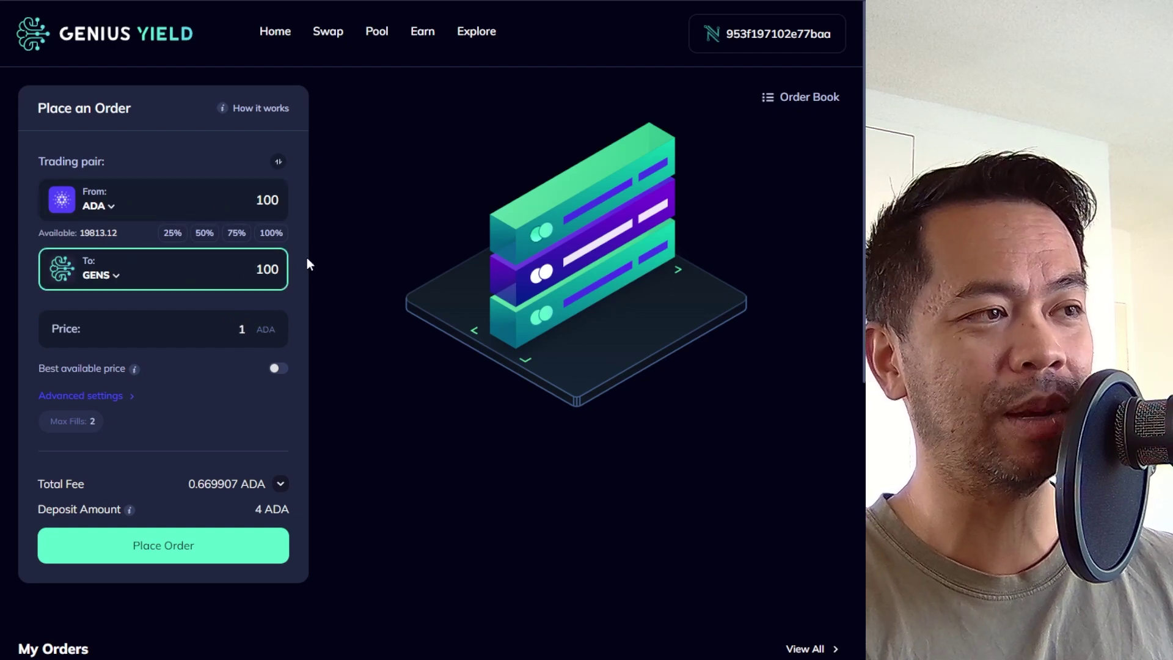
{"action": "double_click", "coordinate": [262, 267]}
{"action": "key", "text": "BackSpace"}
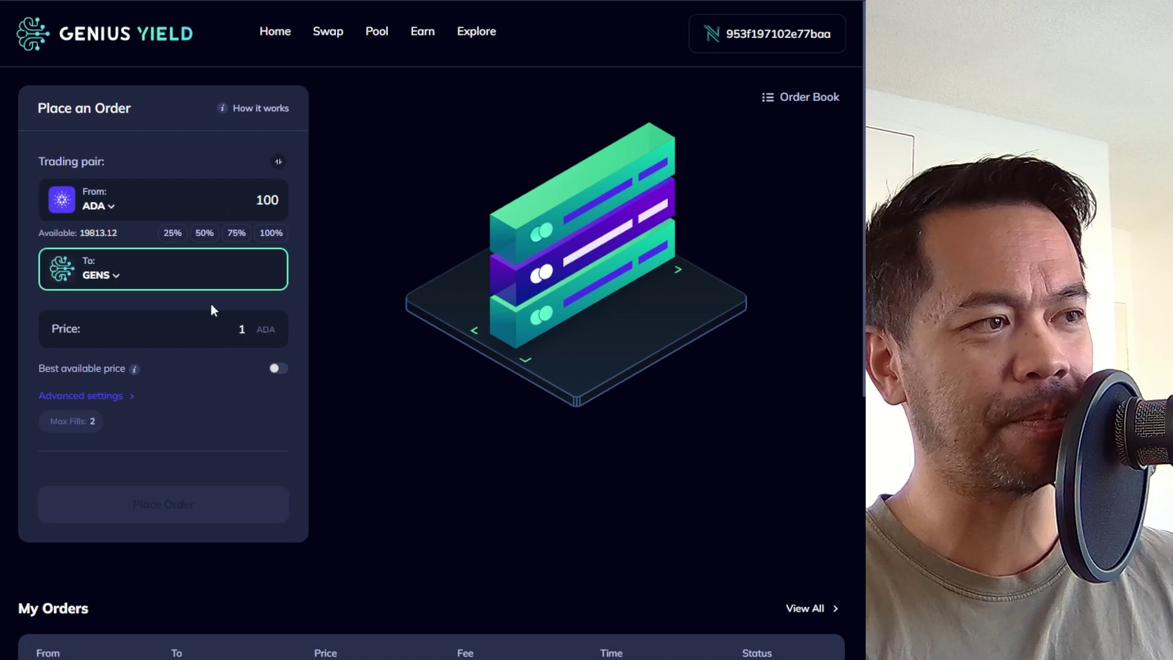
Enter 0.5 ADA as the price, making the receive amount 200 GENS
{"action": "left_click", "coordinate": [266, 330]}
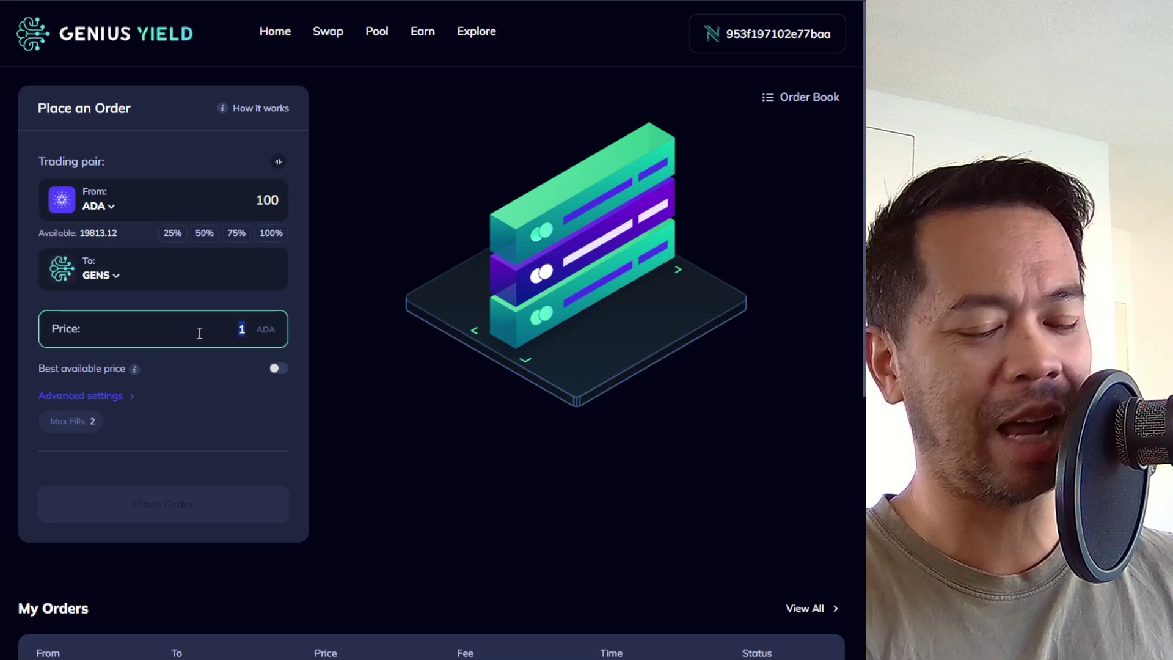
{"action": "type", "text": "0.5"}
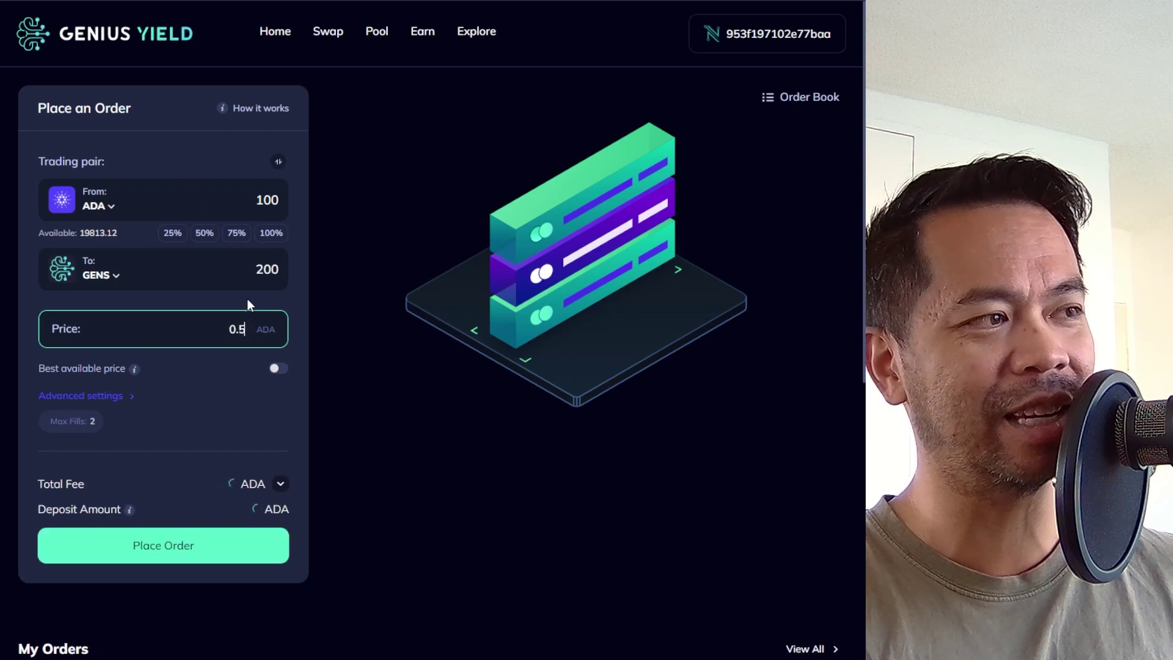
{"action": "left_click", "coordinate": [255, 269]}
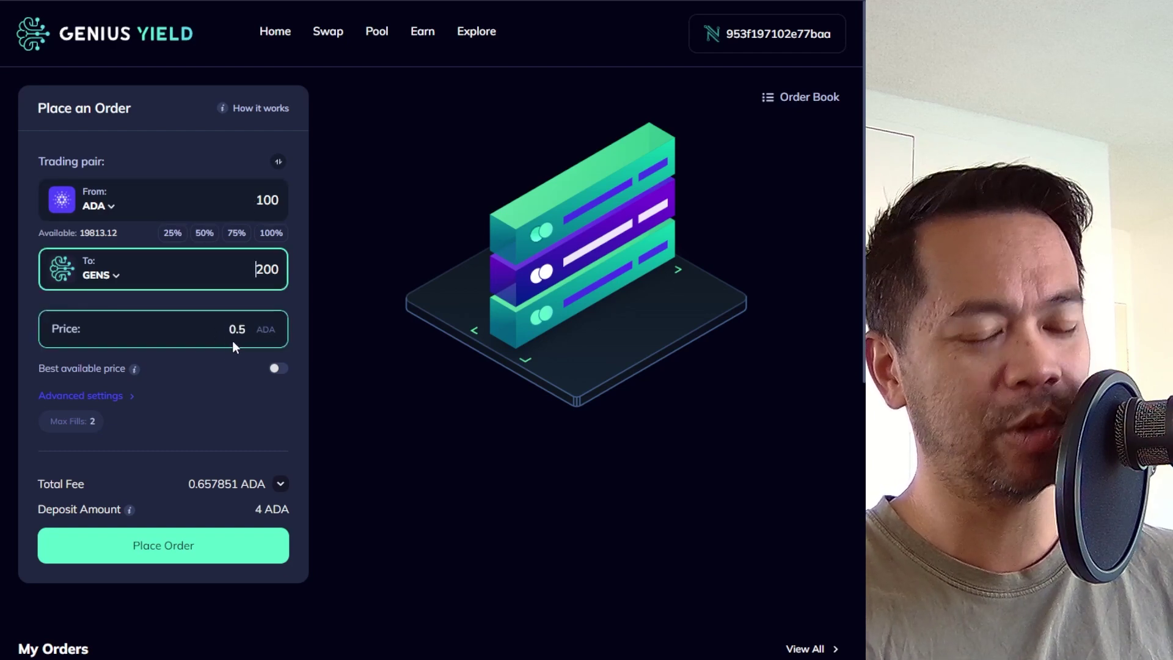
Expand the fee breakdown showing 0.257851 ADA transaction and 0.4 ADA fill fees
{"action": "scroll", "coordinate": [220, 344], "scroll_direction": "down", "scroll_amount": 1}
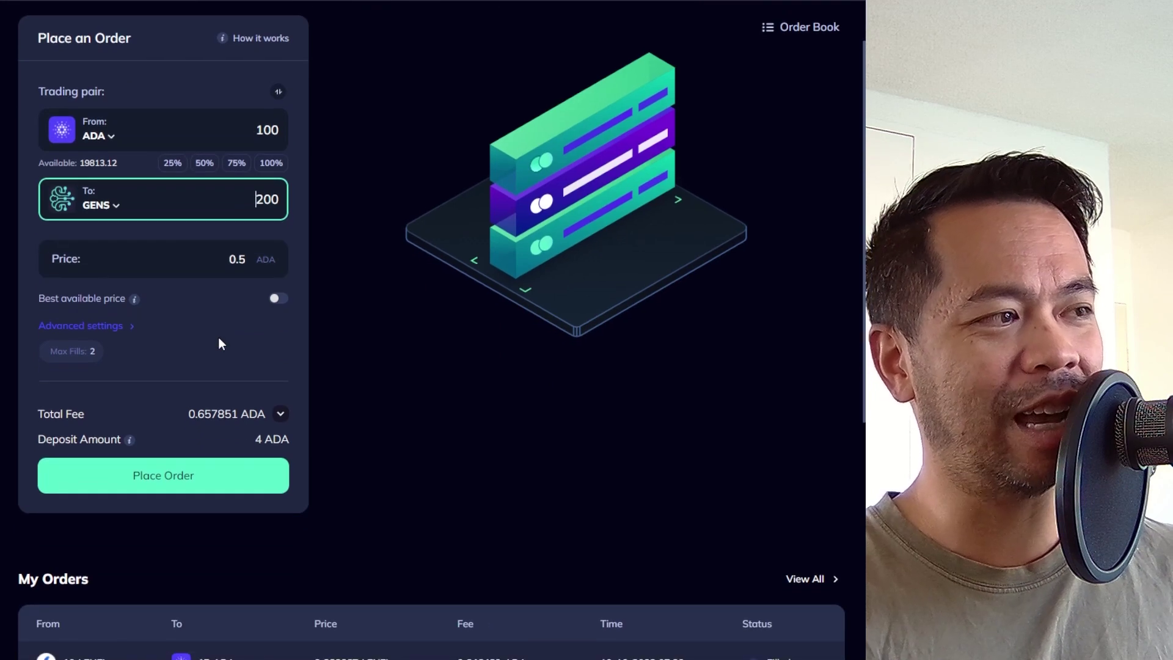
{"action": "left_click", "coordinate": [280, 413]}
{"action": "scroll", "coordinate": [298, 391], "scroll_direction": "down", "scroll_amount": 1}
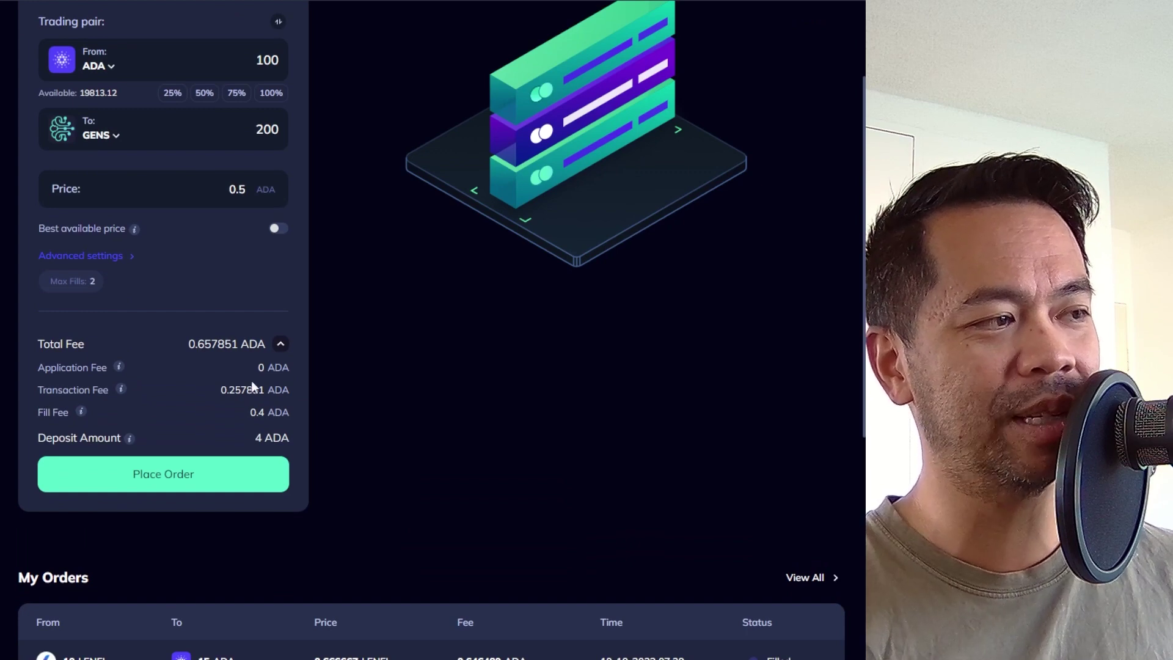
{"action": "left_click_drag", "start_coordinate": [223, 394], "coordinate": [262, 390]}
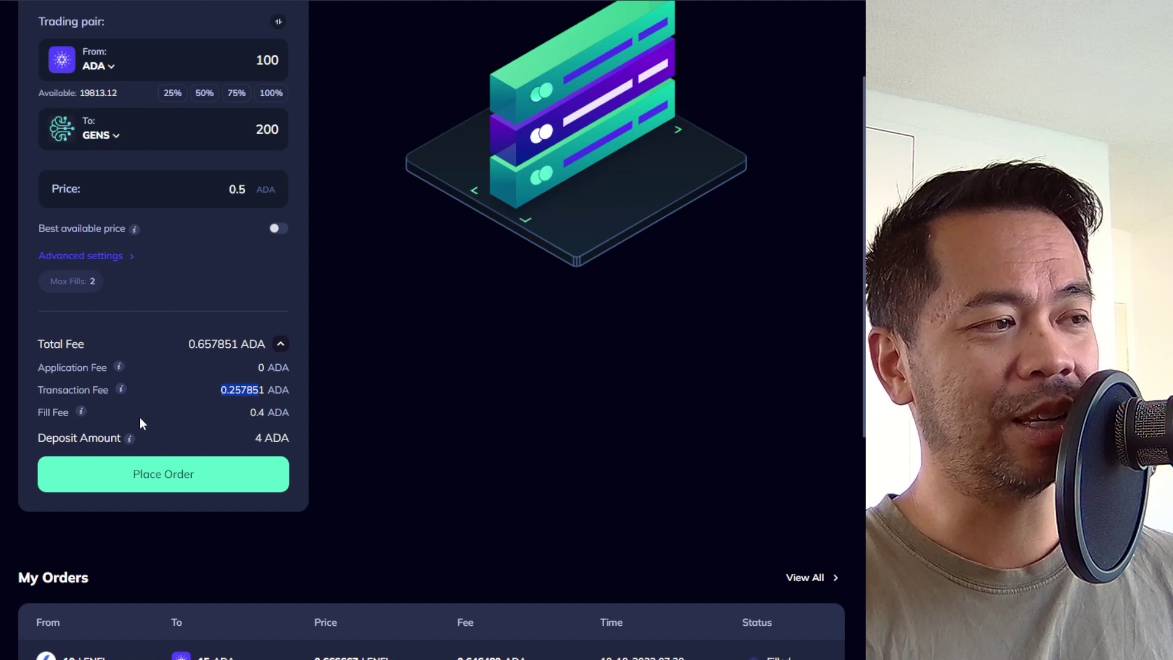
{"action": "mouse_move", "coordinate": [83, 415]}
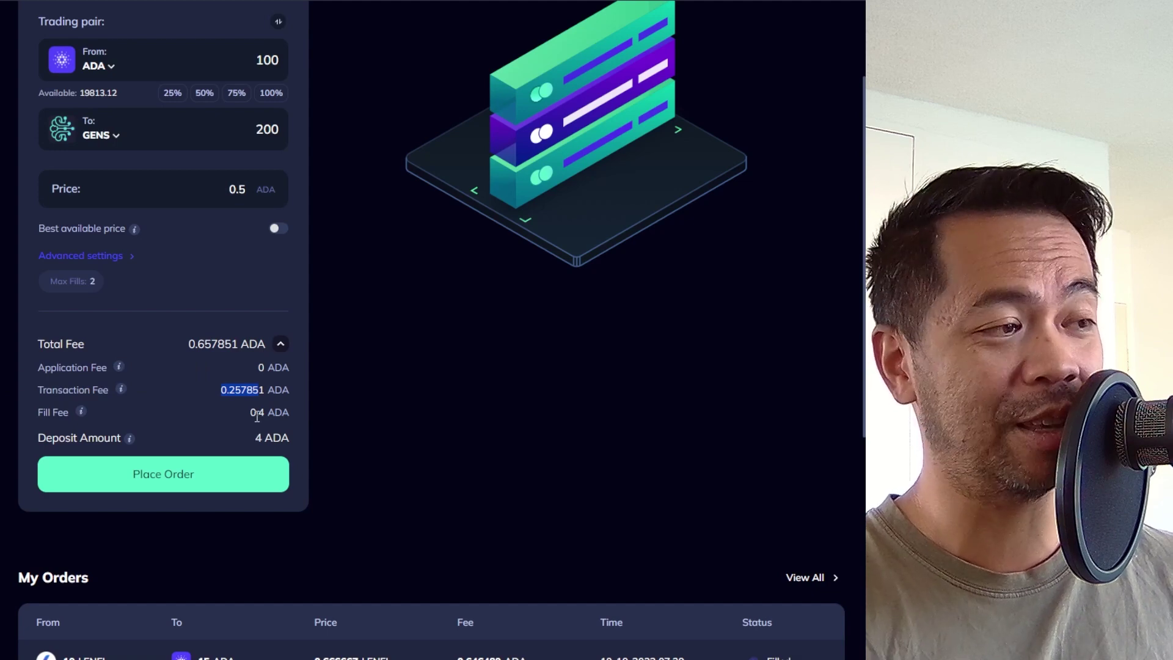
{"action": "left_click", "coordinate": [258, 439]}
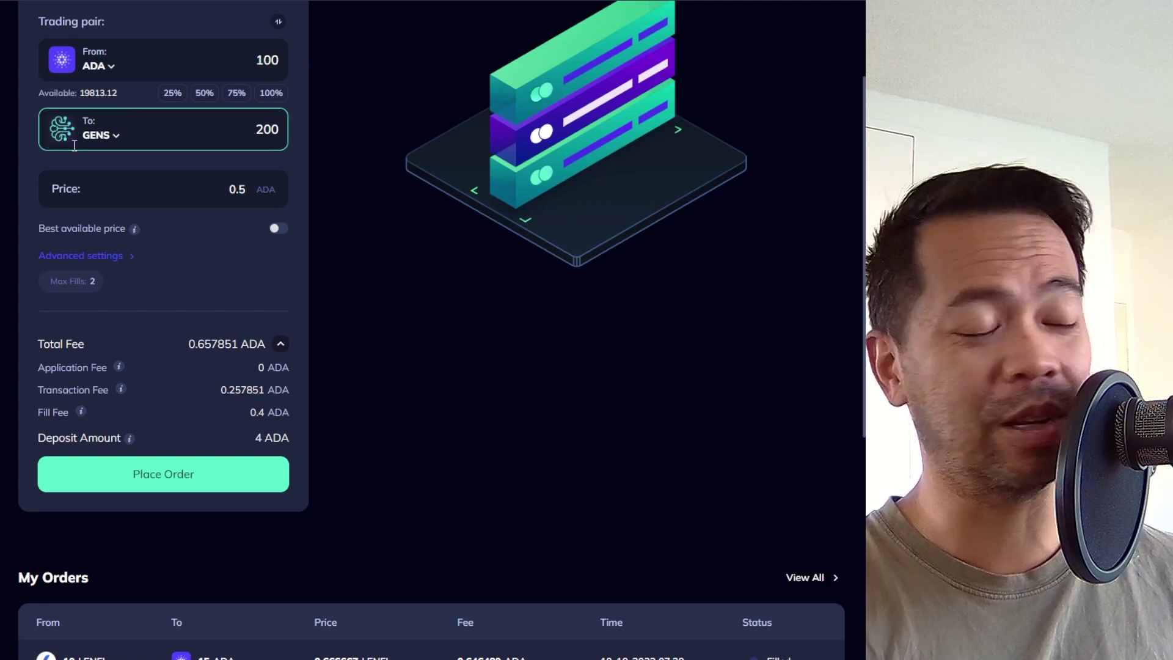
Preview and submit the 100 ADA for 200 GENS order, dismissing the success message
{"action": "left_click", "coordinate": [182, 487]}
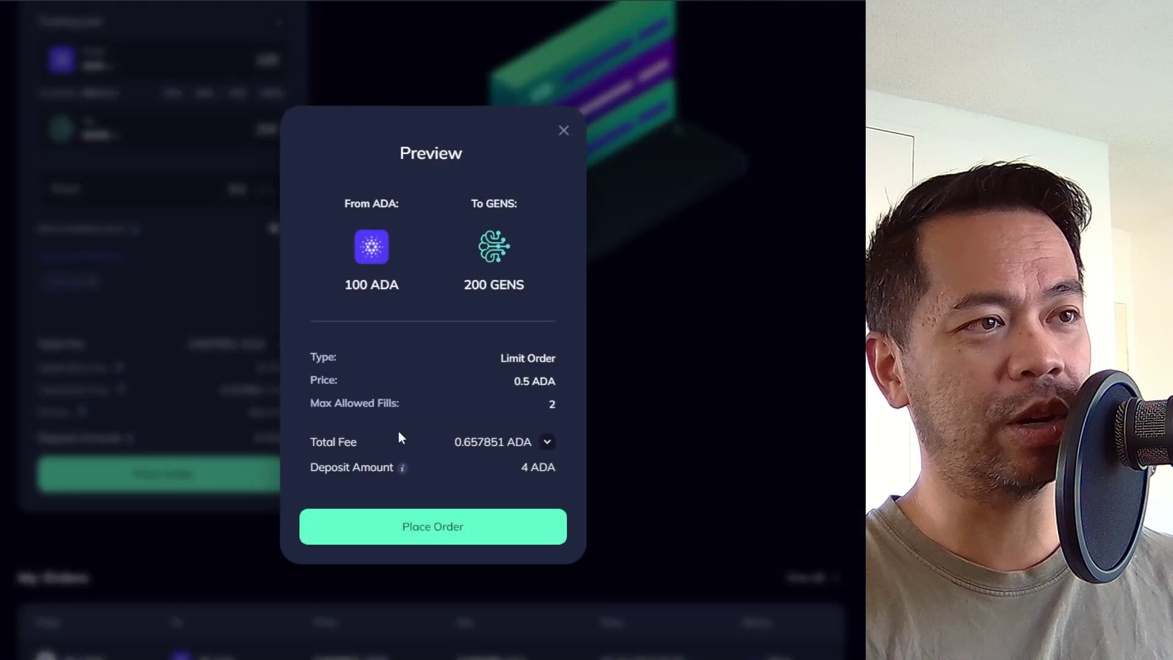
{"action": "left_click", "coordinate": [463, 540]}
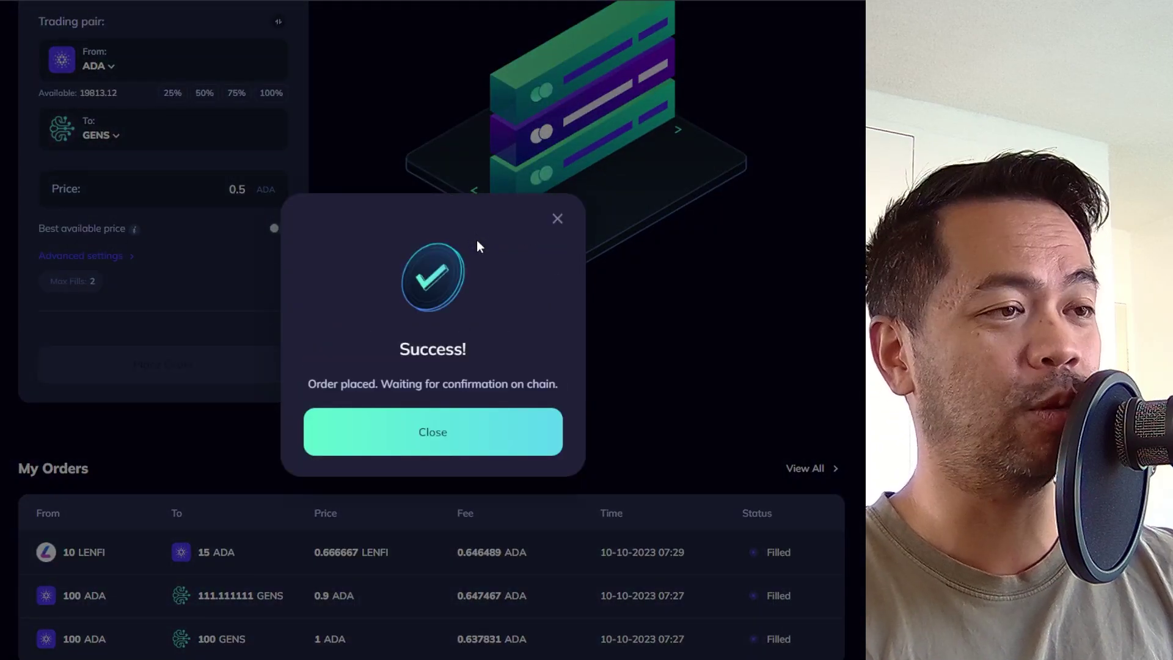
{"action": "left_click", "coordinate": [472, 430]}
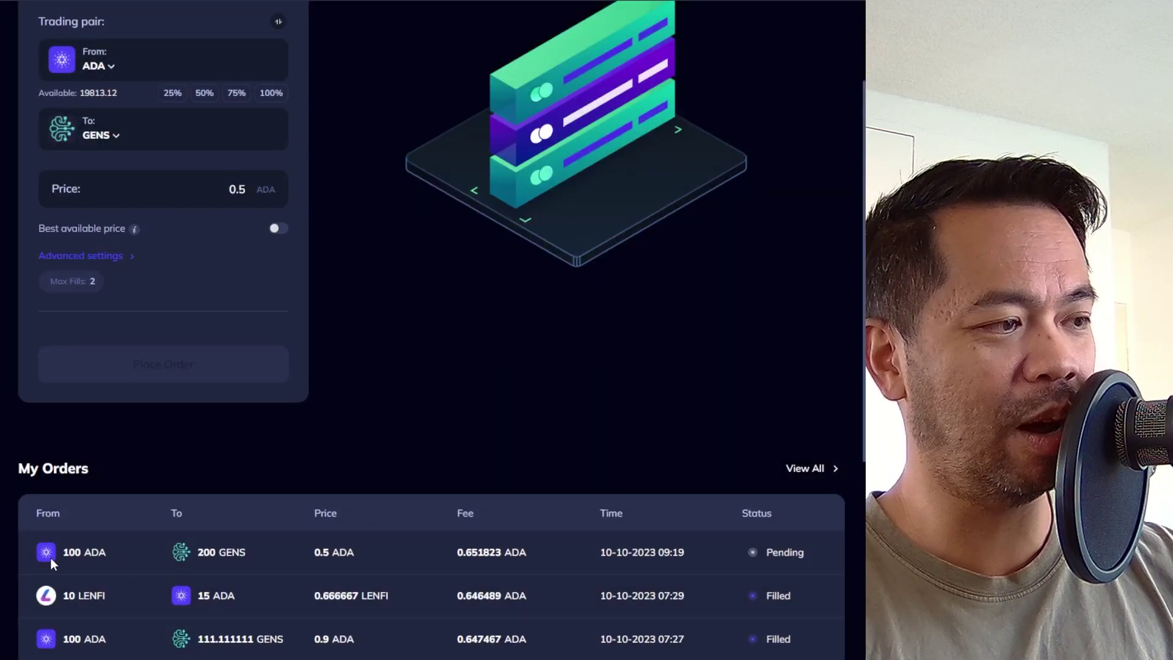
Scroll down to My Orders to find the new order pending
{"action": "left_click_drag", "start_coordinate": [611, 552], "coordinate": [717, 549]}
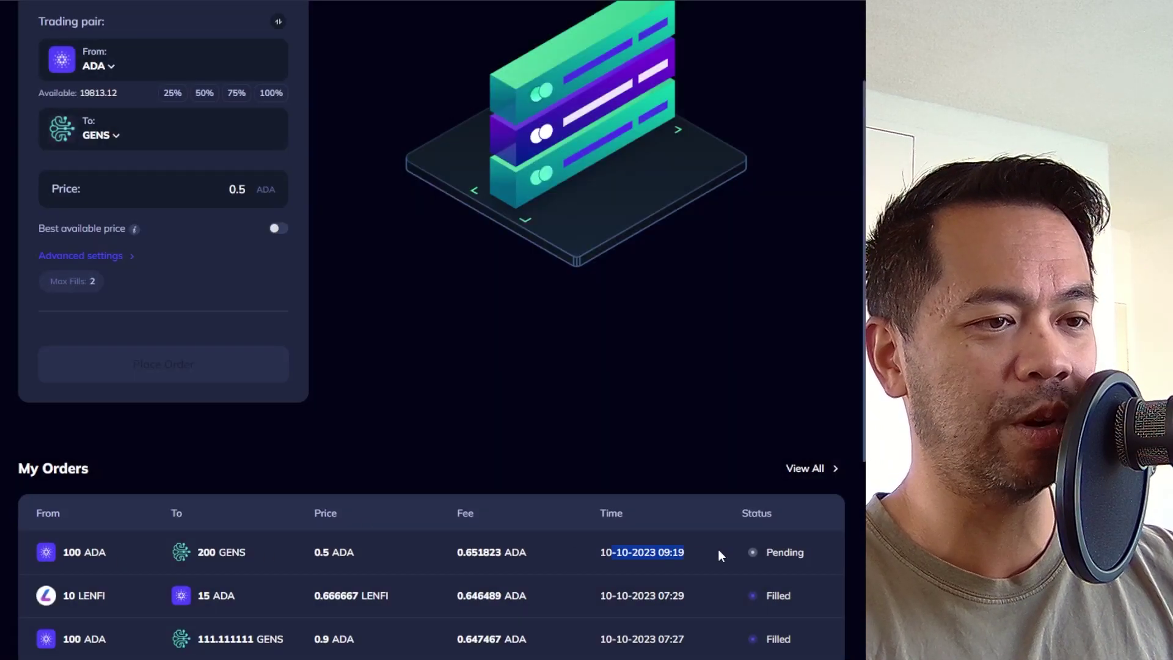
{"action": "left_click", "coordinate": [690, 550]}
{"action": "scroll", "coordinate": [678, 548], "scroll_direction": "down", "scroll_amount": 1}
{"action": "scroll", "coordinate": [678, 548], "scroll_direction": "down", "scroll_amount": 2}
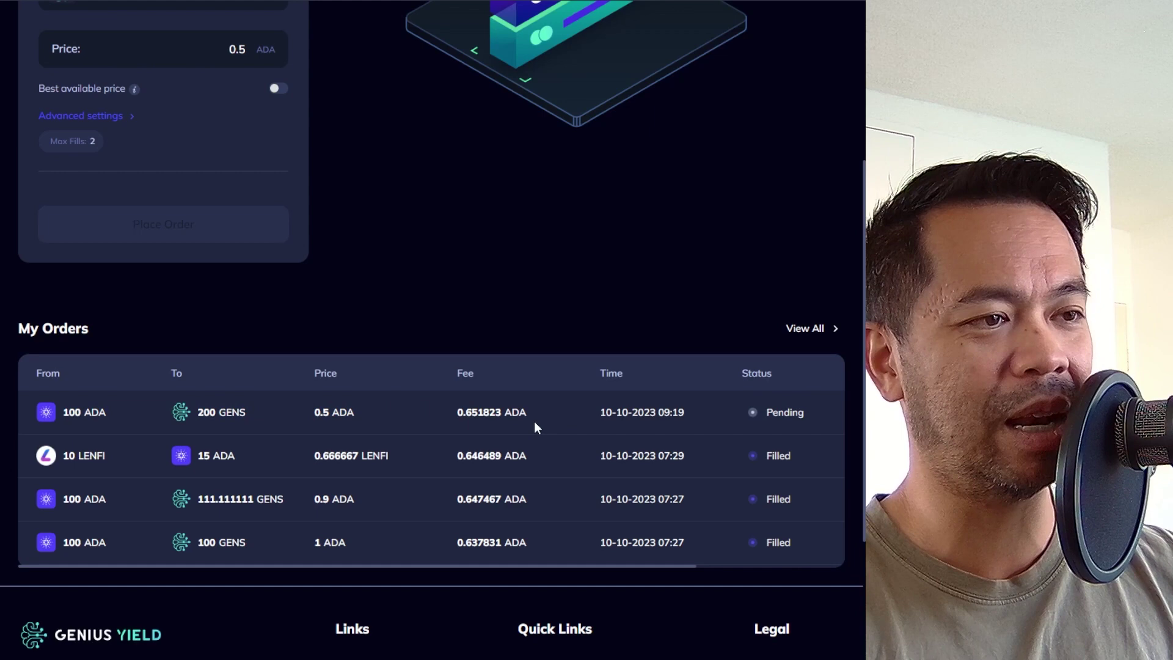
{"action": "scroll", "coordinate": [705, 430], "scroll_direction": "up", "scroll_amount": 5}
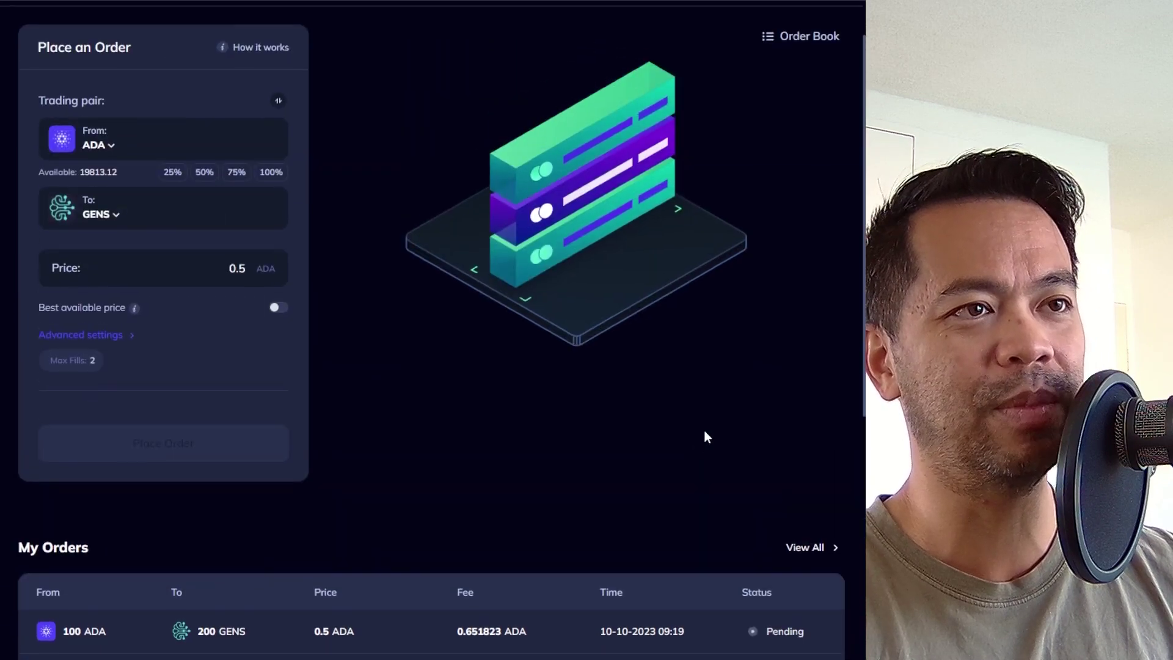
Browse the ADA/GENS order book, then close it to return to the form
{"action": "left_click", "coordinate": [809, 105]}
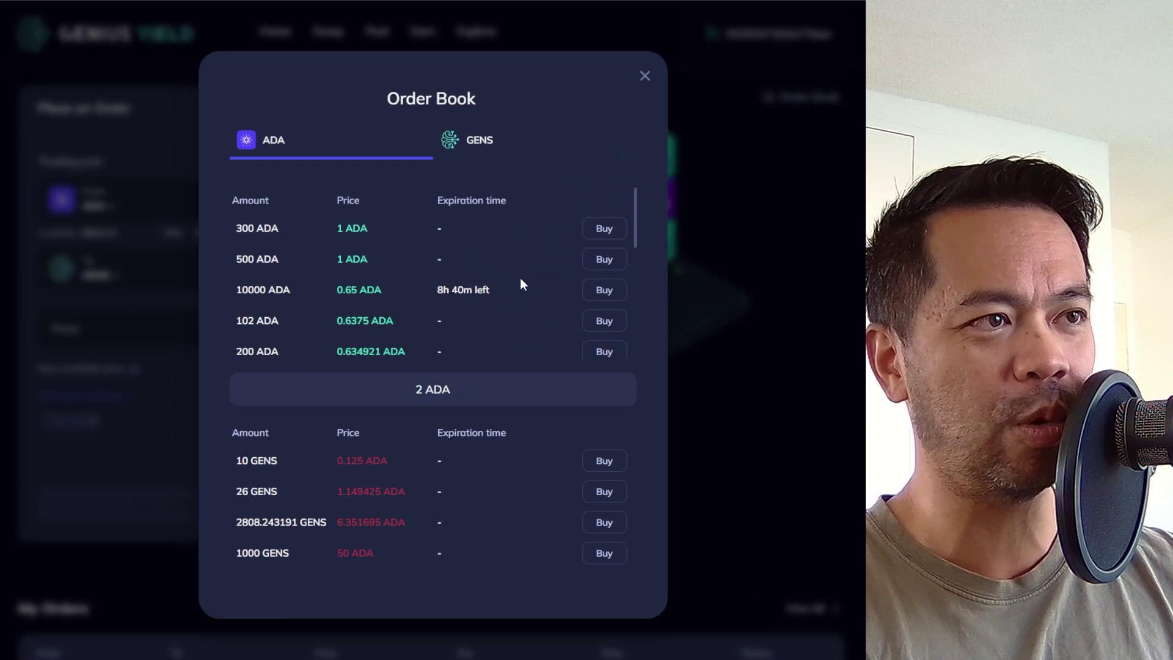
{"action": "scroll", "coordinate": [528, 238], "scroll_direction": "down", "scroll_amount": 1}
{"action": "scroll", "coordinate": [527, 235], "scroll_direction": "down", "scroll_amount": 4}
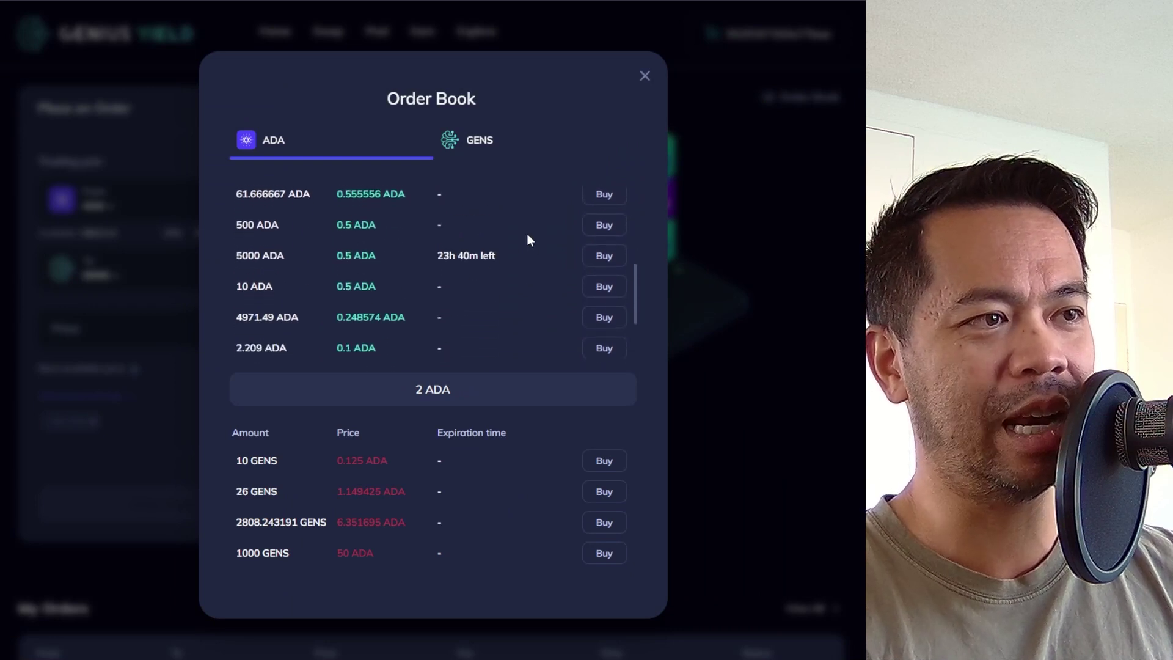
{"action": "scroll", "coordinate": [526, 237], "scroll_direction": "up", "scroll_amount": 5}
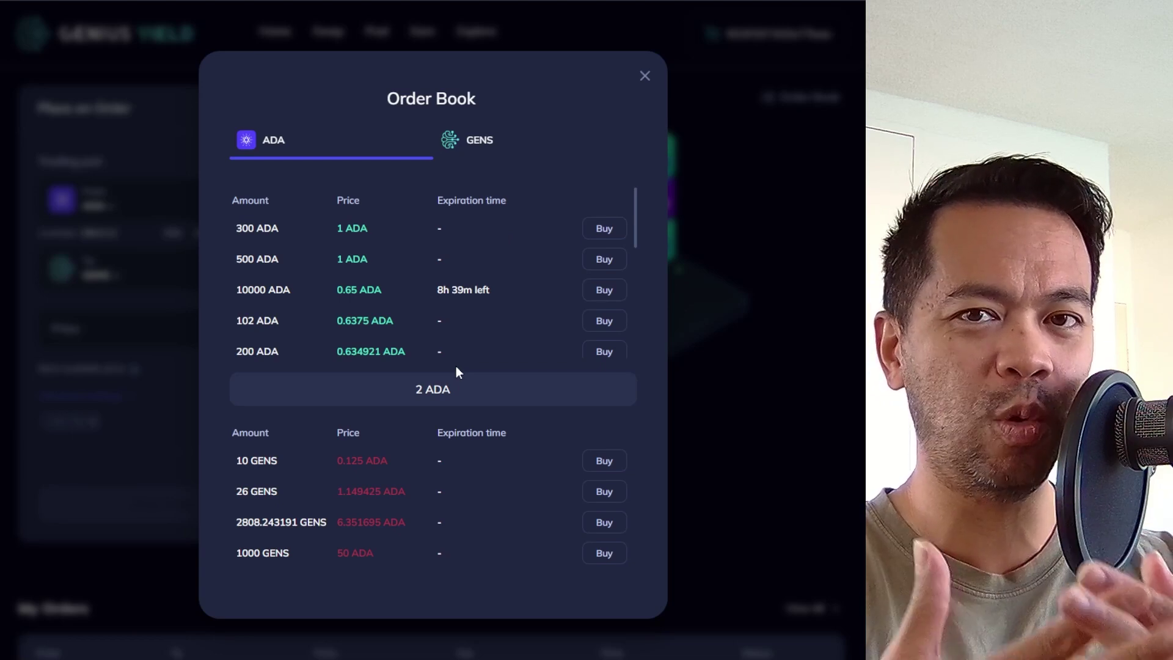
{"action": "left_click", "coordinate": [647, 77]}
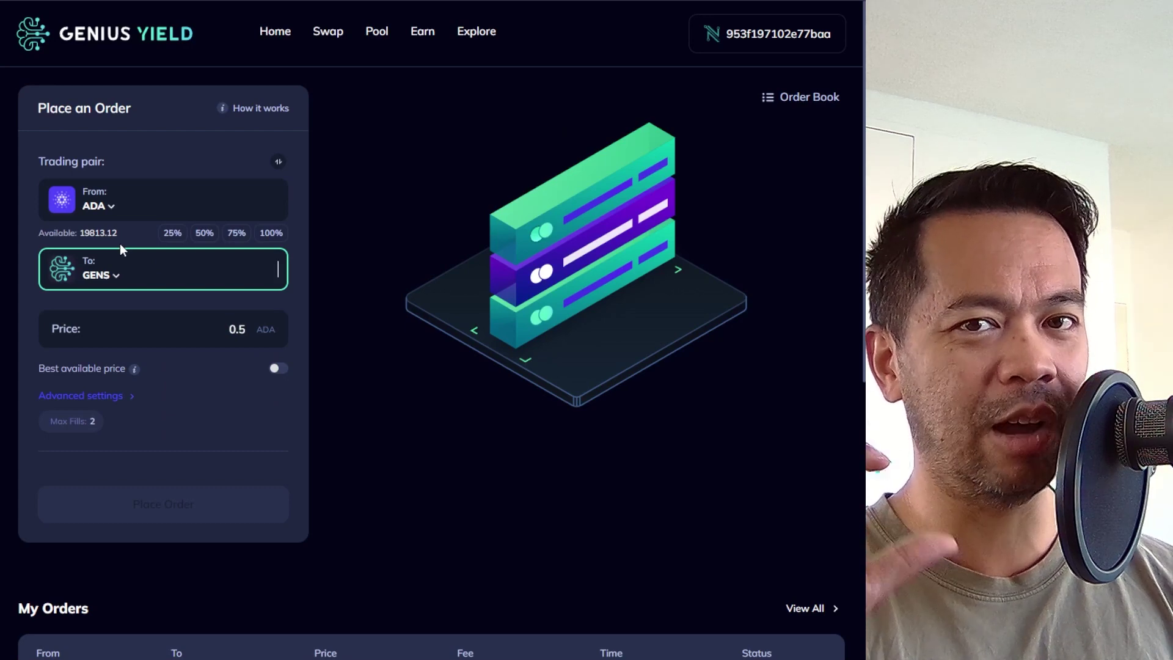
Reverse the pair to sell GENS and receive ADA
{"action": "left_click", "coordinate": [110, 207]}
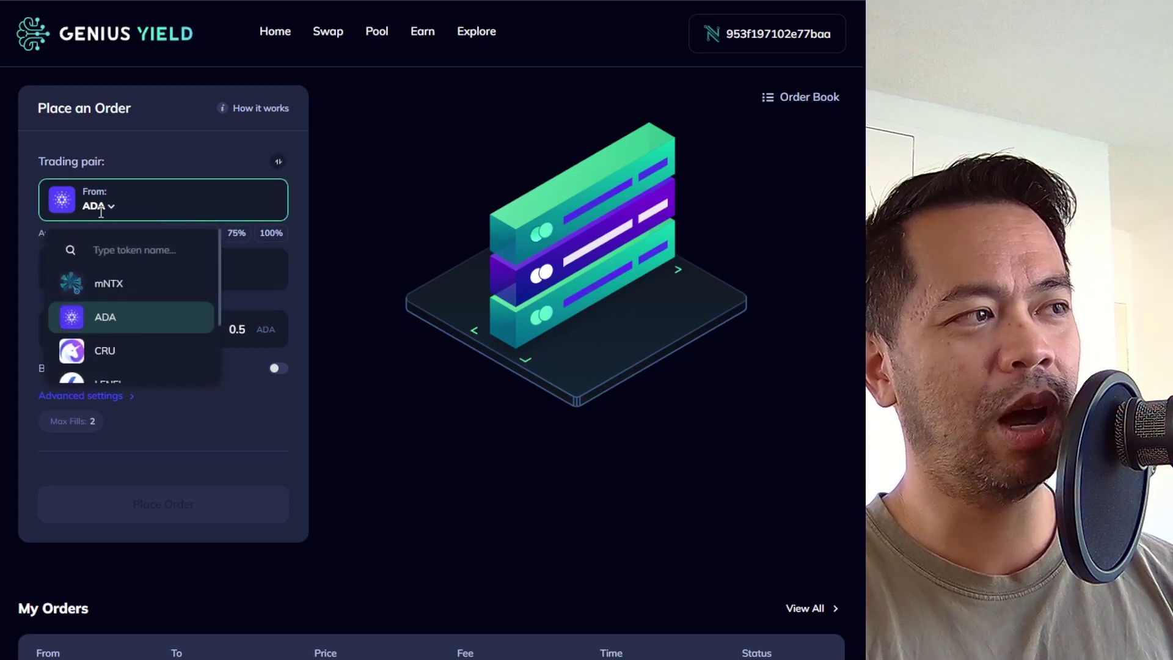
{"action": "scroll", "coordinate": [121, 305], "scroll_direction": "down", "scroll_amount": 3}
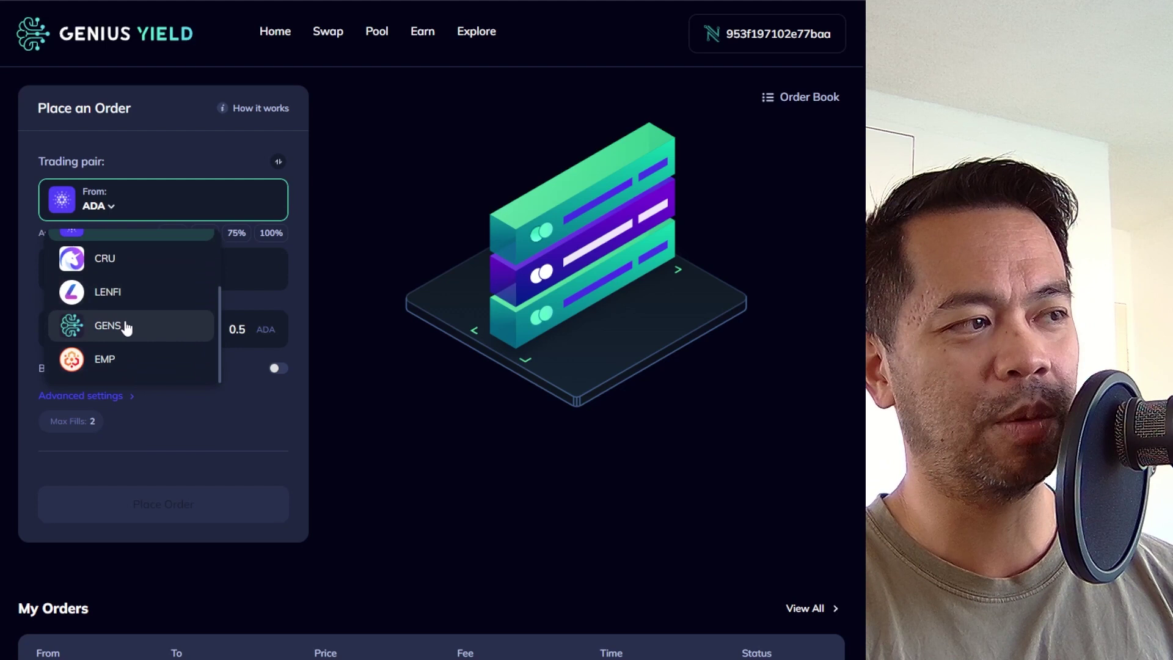
{"action": "left_click", "coordinate": [122, 326]}
{"action": "left_click", "coordinate": [121, 278]}
{"action": "left_click", "coordinate": [120, 278]}
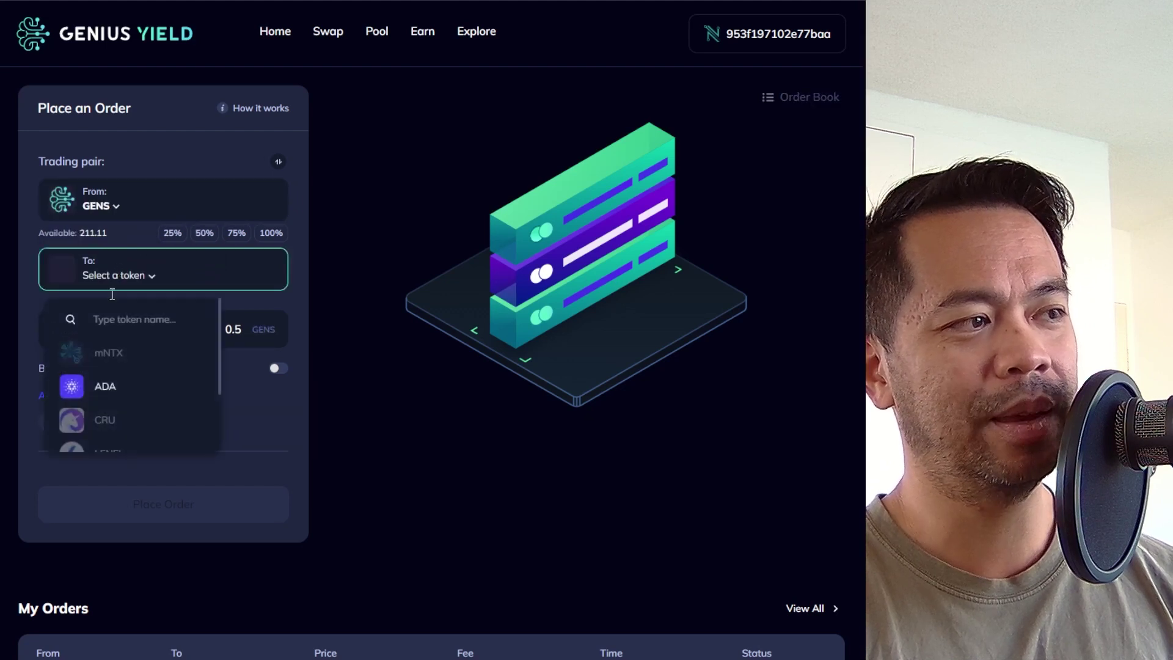
{"action": "left_click", "coordinate": [97, 386]}
Enter 200 GENS and 100 ADA, then preview and submit the limit order
{"action": "left_click", "coordinate": [196, 204]}
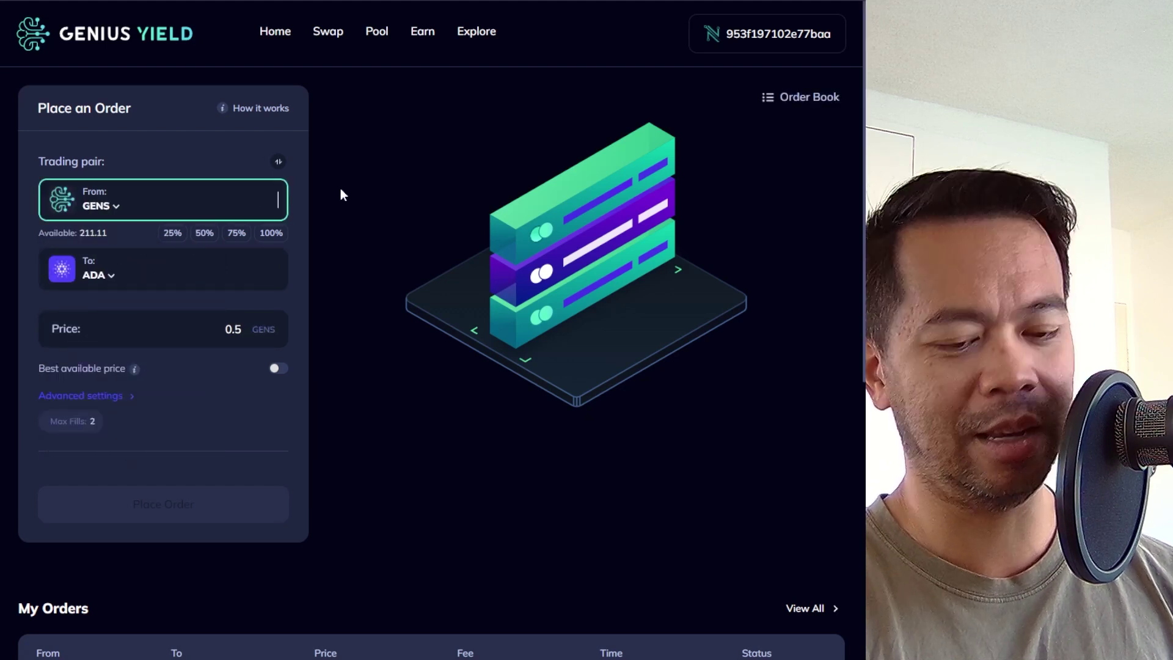
{"action": "type", "text": "200"}
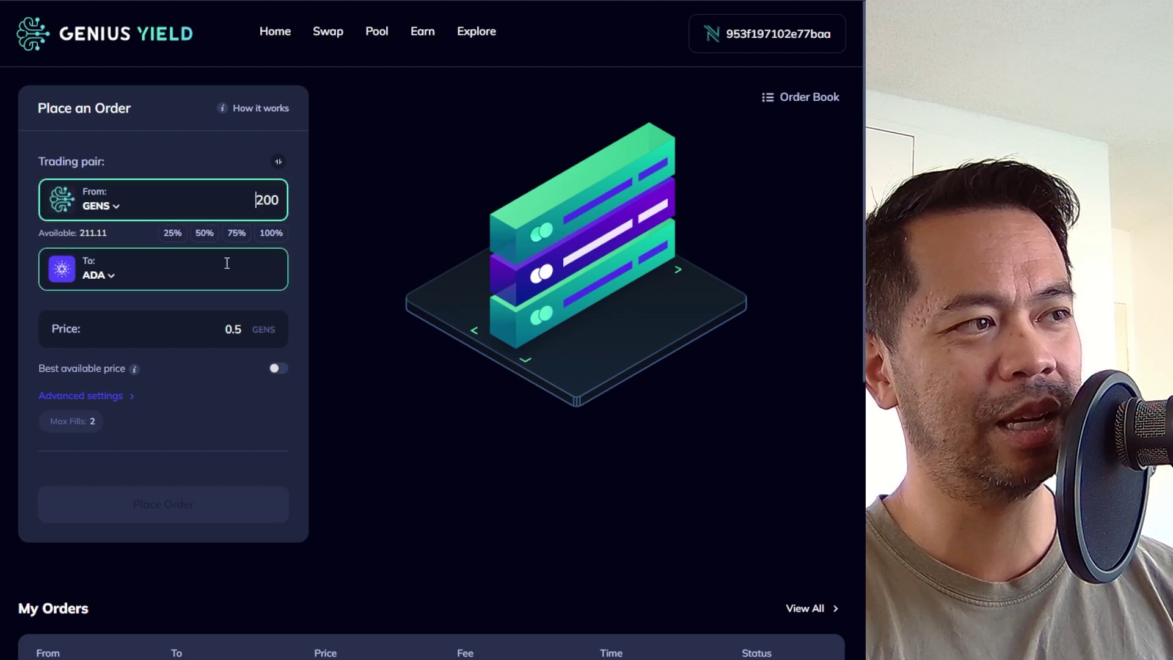
{"action": "left_click", "coordinate": [232, 330]}
{"action": "left_click", "coordinate": [233, 280]}
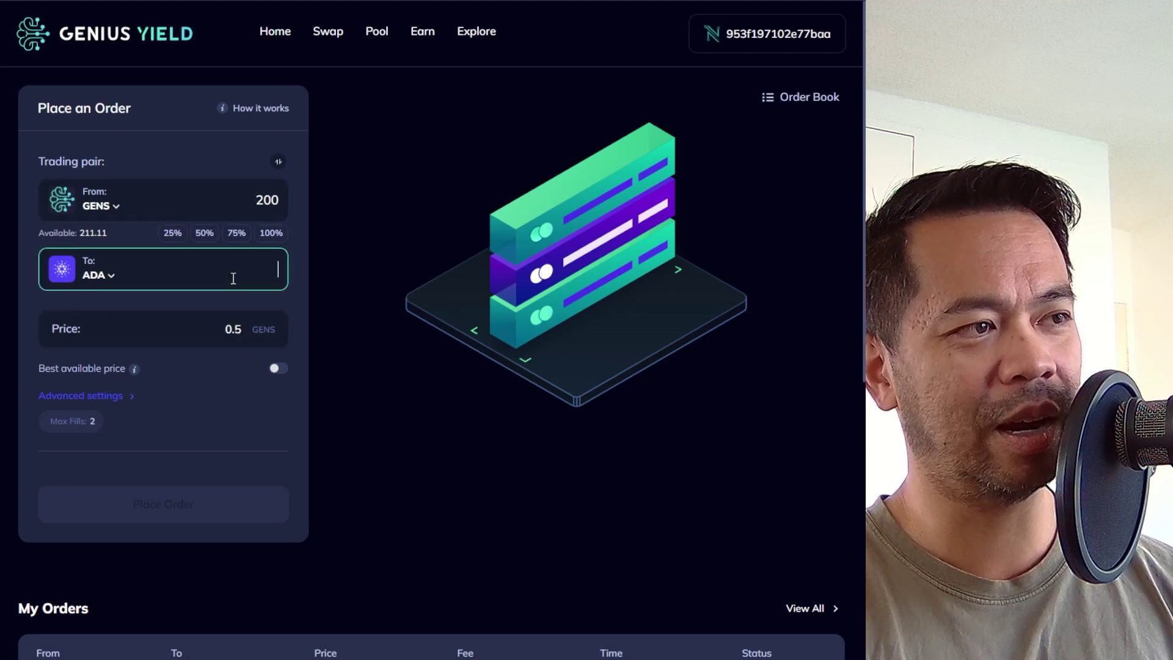
{"action": "type", "text": "100"}
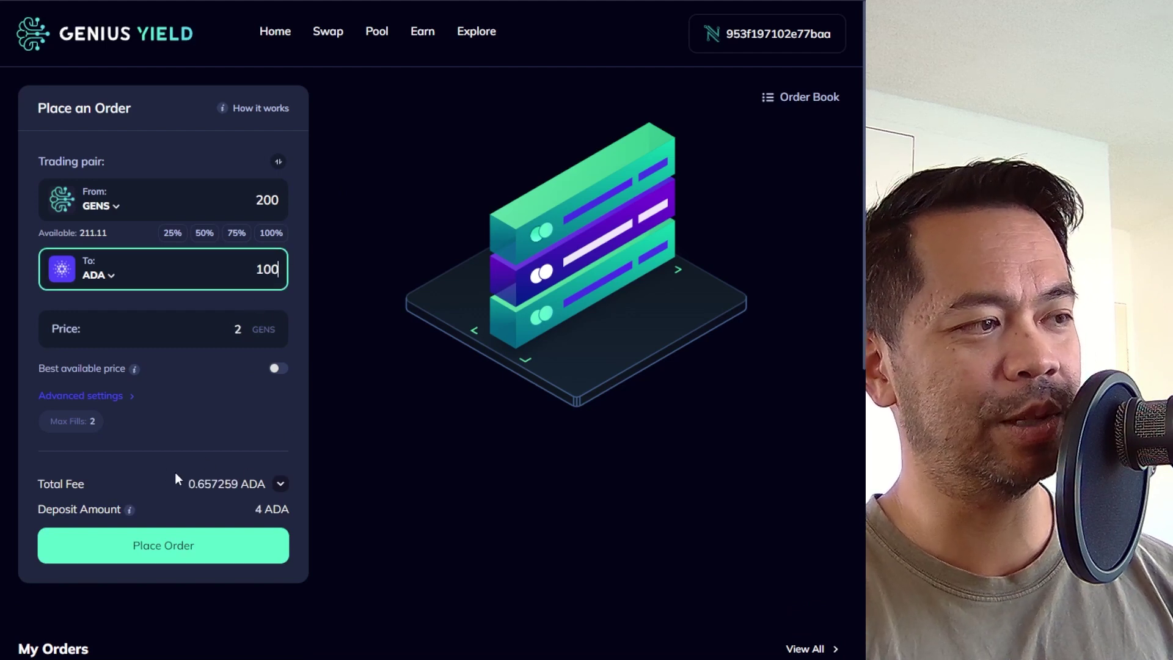
{"action": "left_click", "coordinate": [201, 560]}
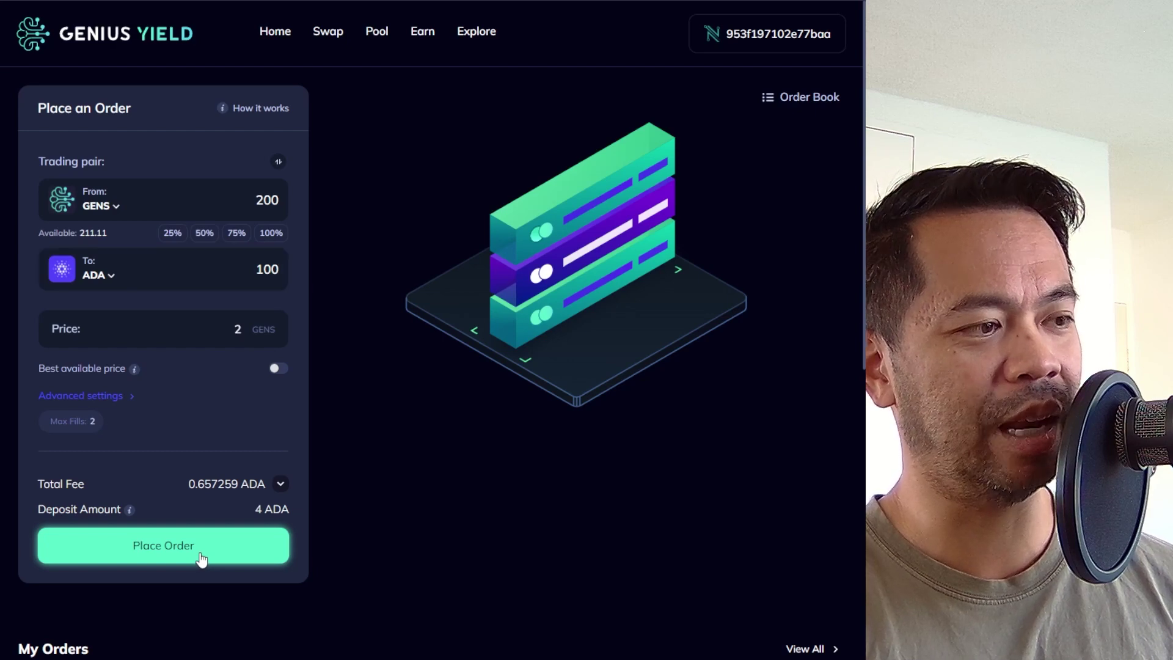
{"action": "left_click", "coordinate": [474, 541]}
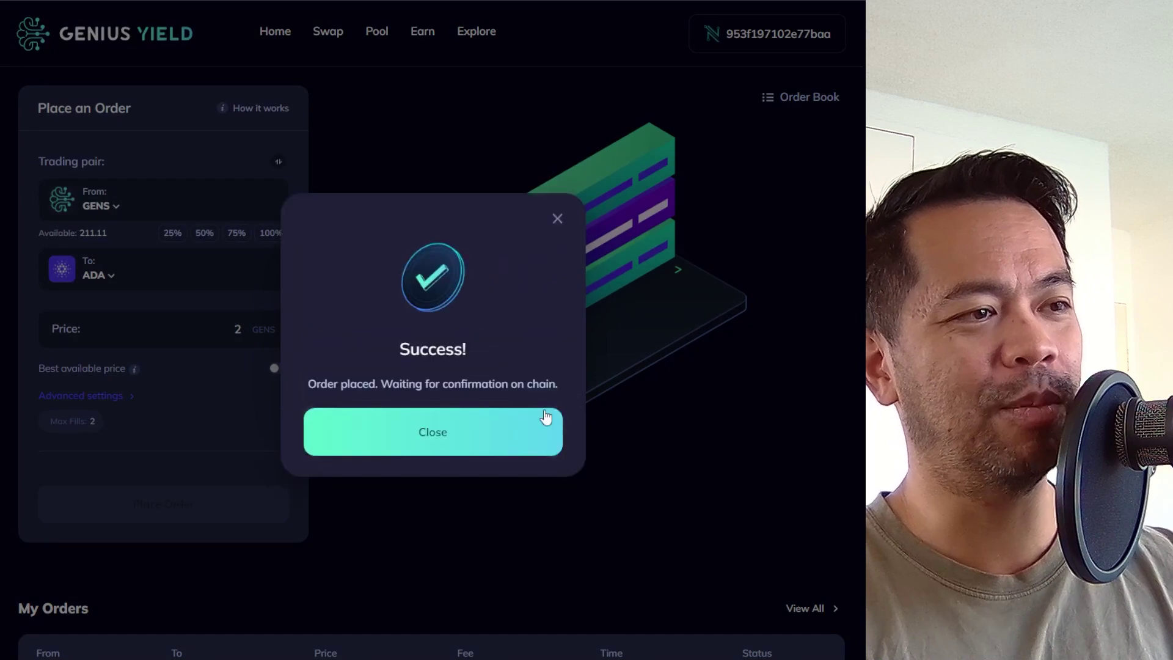
Dismiss the success message and scroll to My Orders, showing the order 80% filled
{"action": "left_click", "coordinate": [545, 421]}
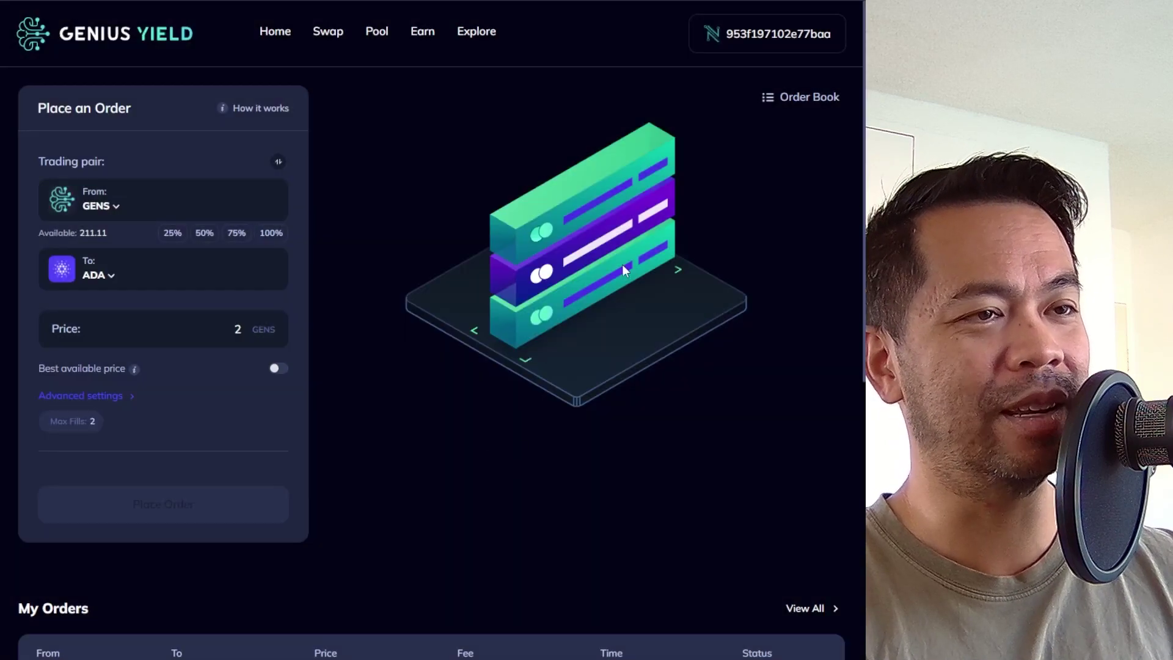
{"action": "scroll", "coordinate": [571, 505], "scroll_direction": "down", "scroll_amount": 4}
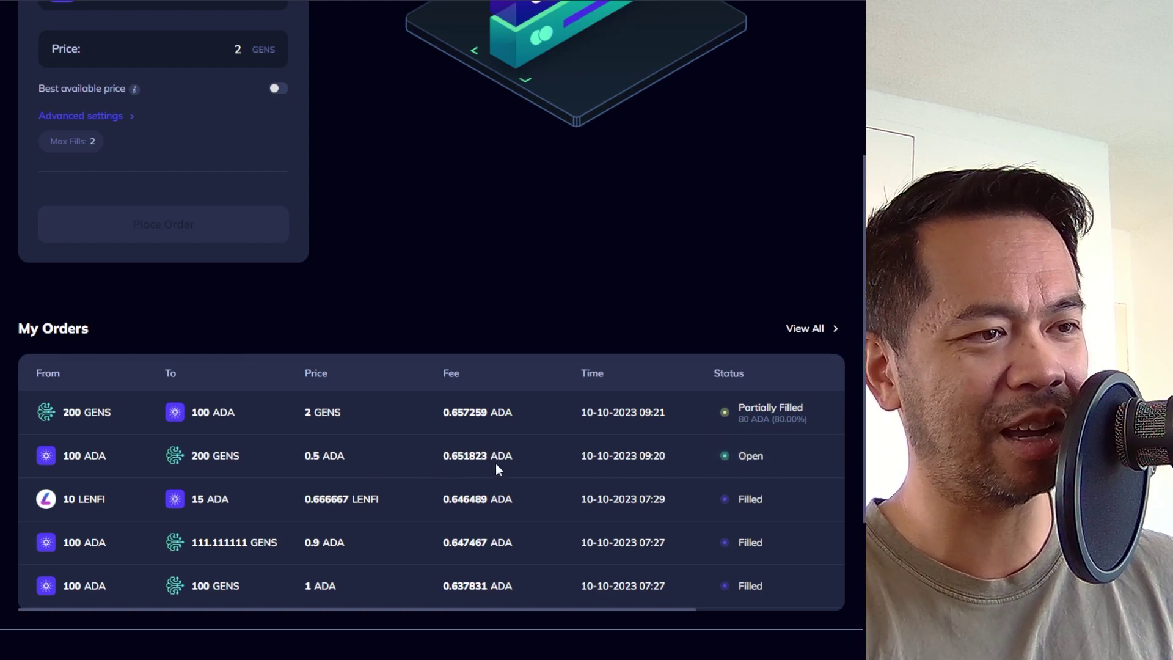
{"action": "left_click", "coordinate": [742, 418]}
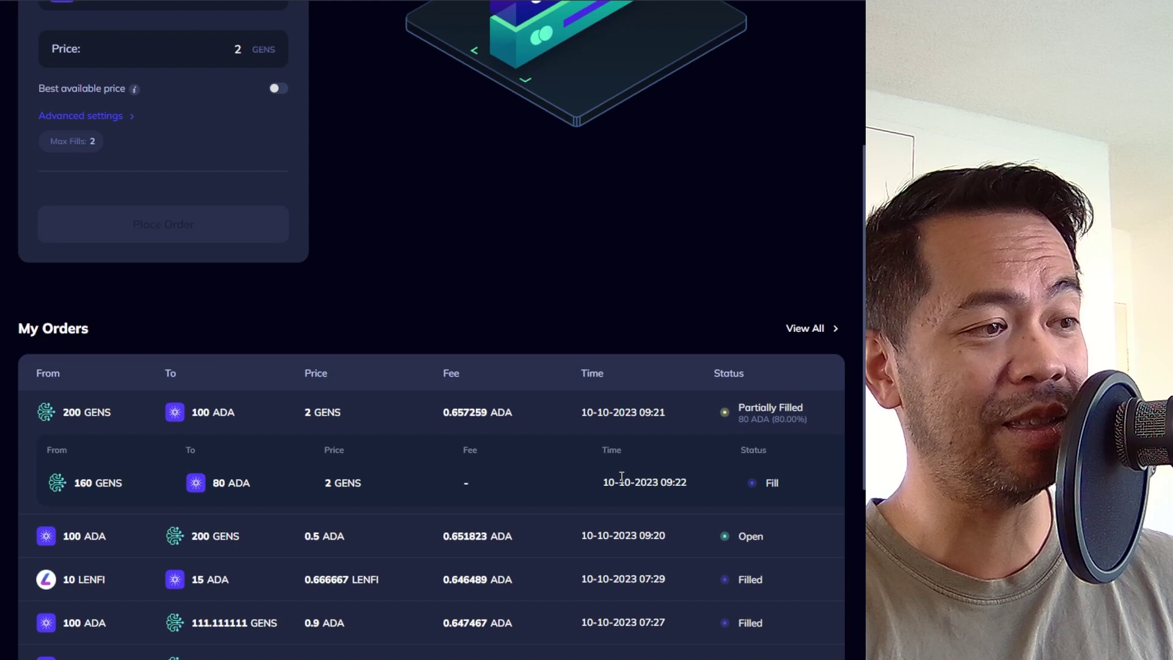
{"action": "double_click", "coordinate": [87, 488]}
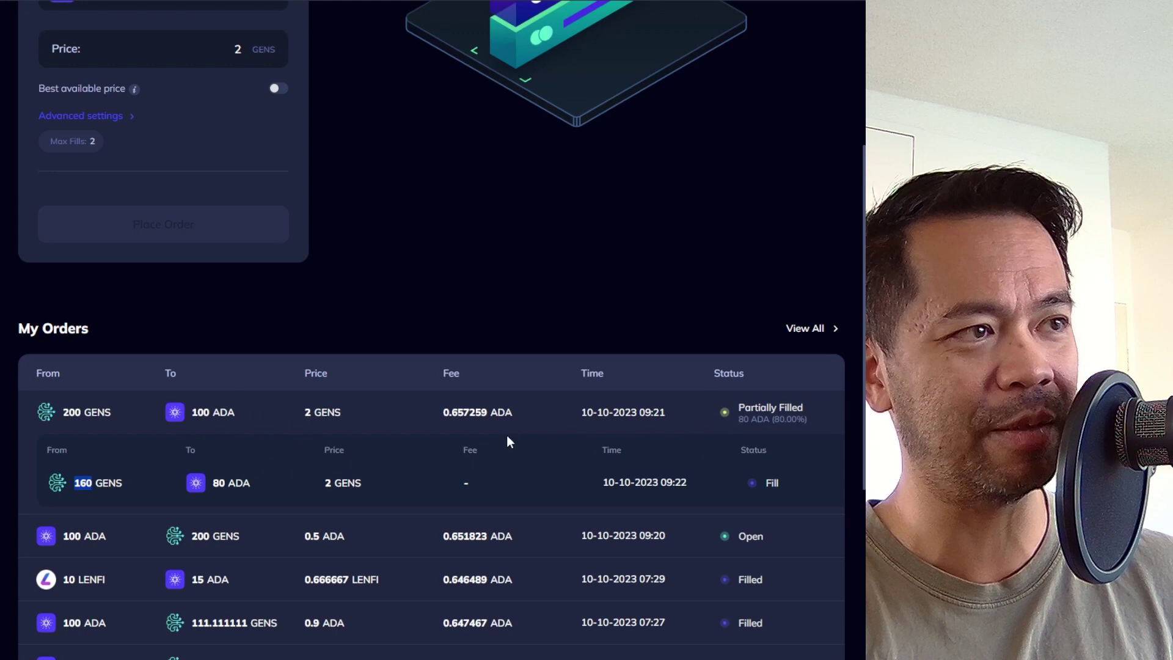
{"action": "left_click", "coordinate": [412, 416]}
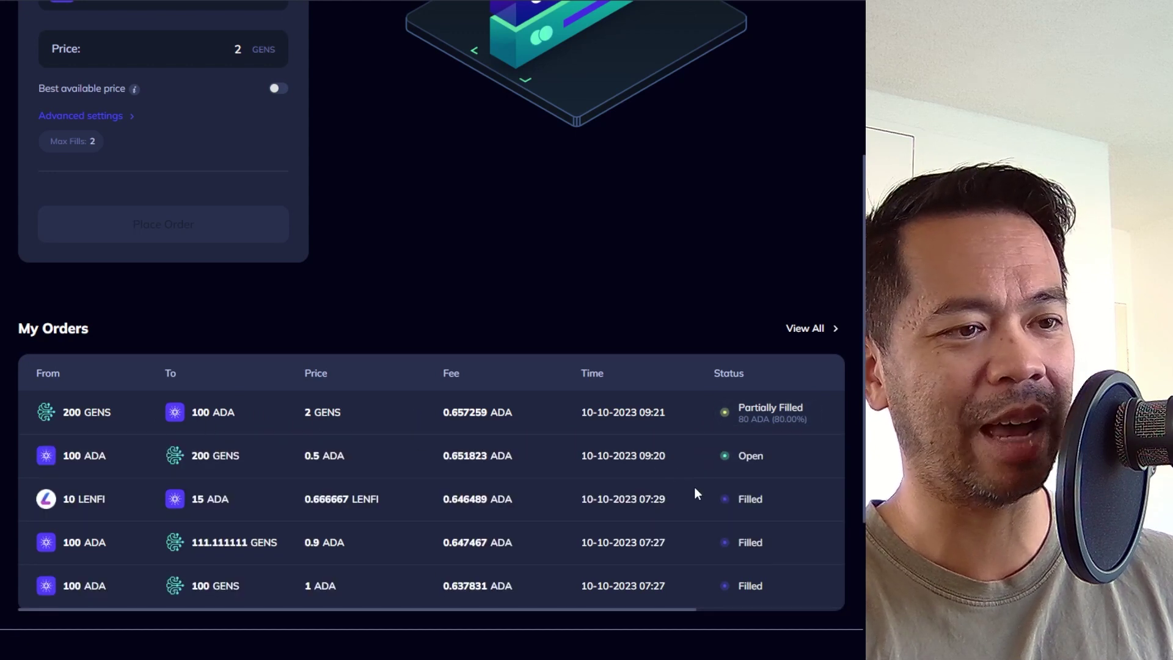
Switch to the GeniusYield_SmartOrderRouters_one-pager.pdf tab and scroll through it
{"action": "key", "text": "ctrl+Tab"}
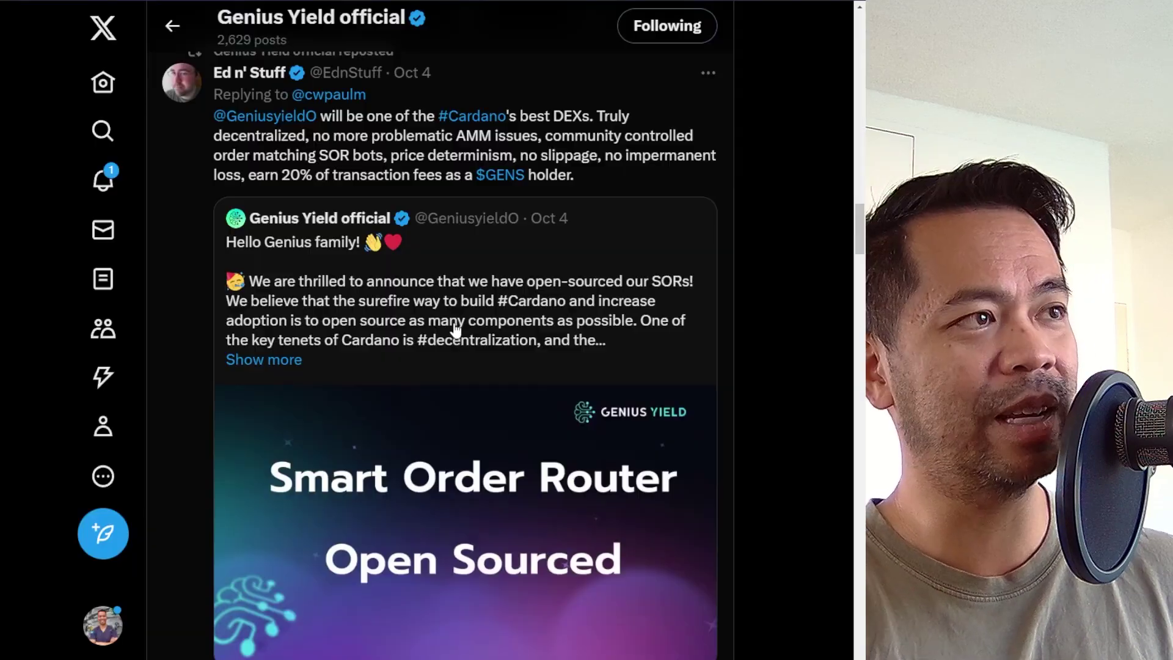
{"action": "scroll", "coordinate": [479, 115], "scroll_direction": "down", "scroll_amount": 3}
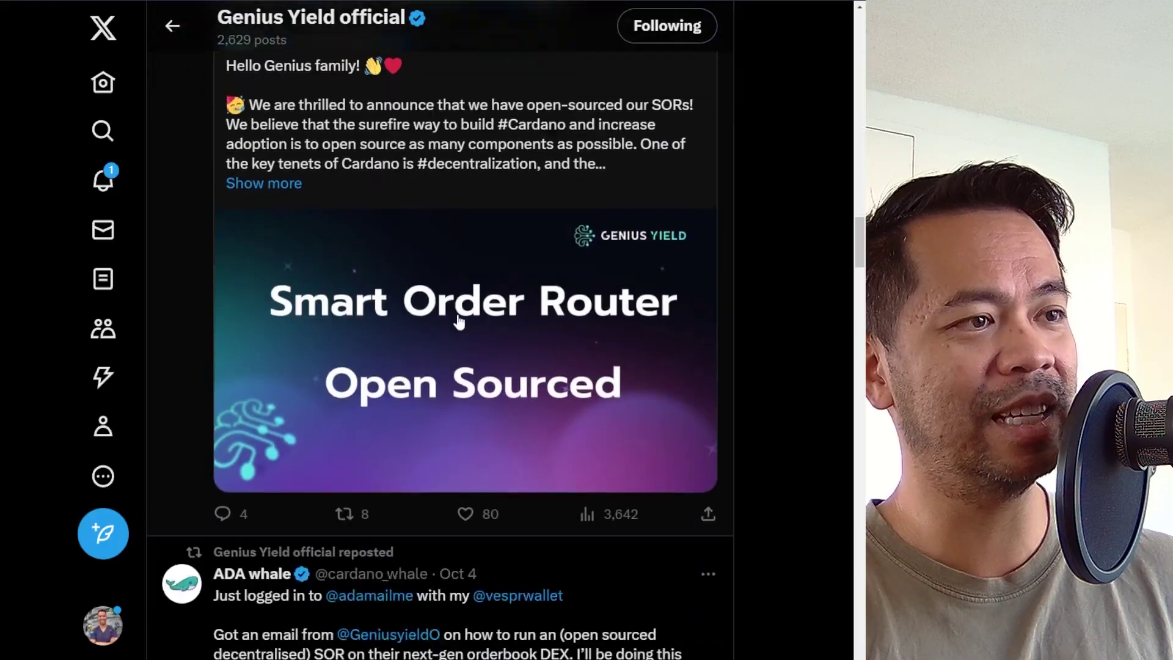
Open the Genius Yield X post announcing the open-sourced Smart Order Routers
{"action": "left_click", "coordinate": [479, 115]}
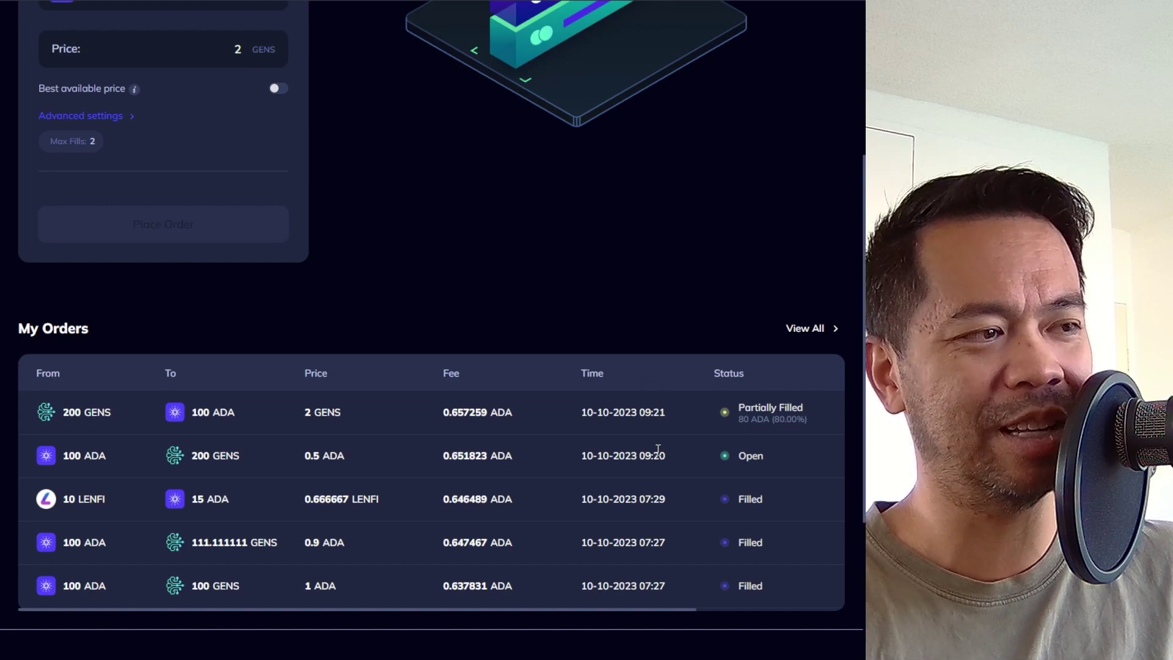
Scroll between My Orders and the page top until the reset ADA order form shows
{"action": "scroll", "coordinate": [611, 470], "scroll_direction": "up", "scroll_amount": 5}
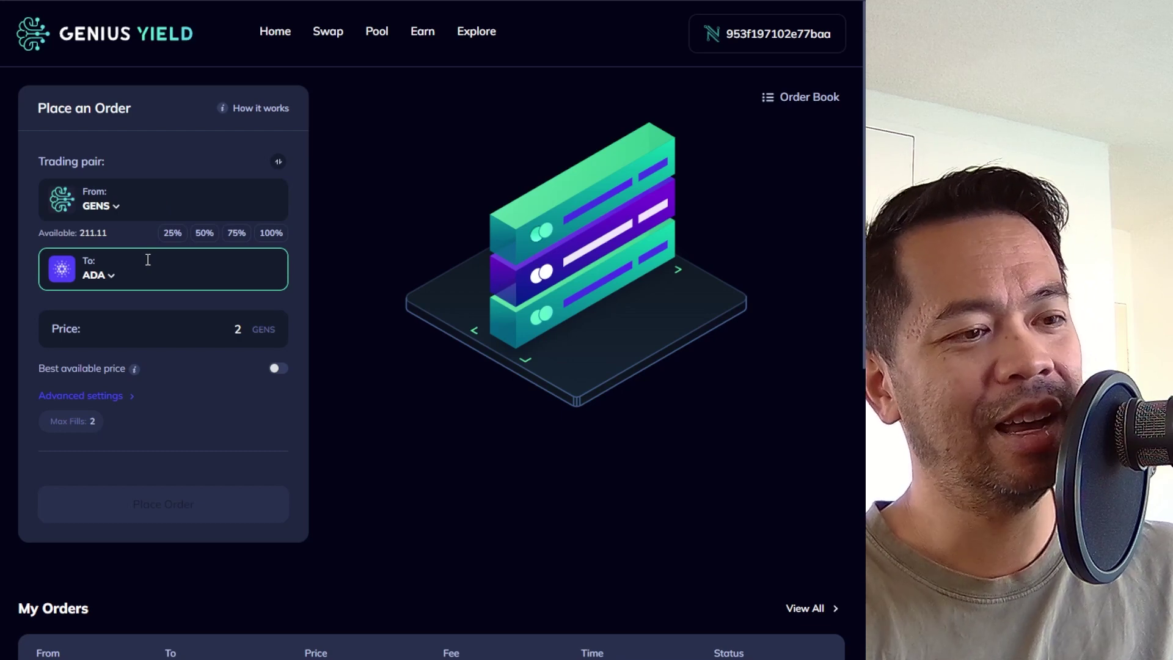
{"action": "scroll", "coordinate": [148, 263], "scroll_direction": "down", "scroll_amount": 5}
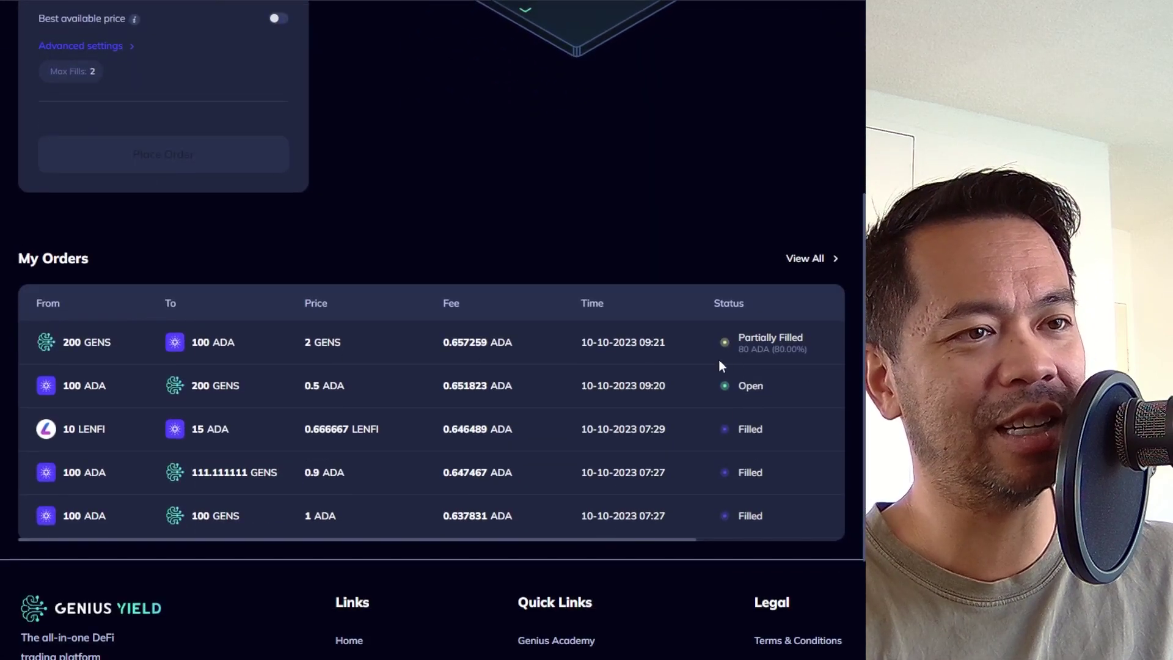
{"action": "scroll", "coordinate": [720, 358], "scroll_direction": "up", "scroll_amount": 5}
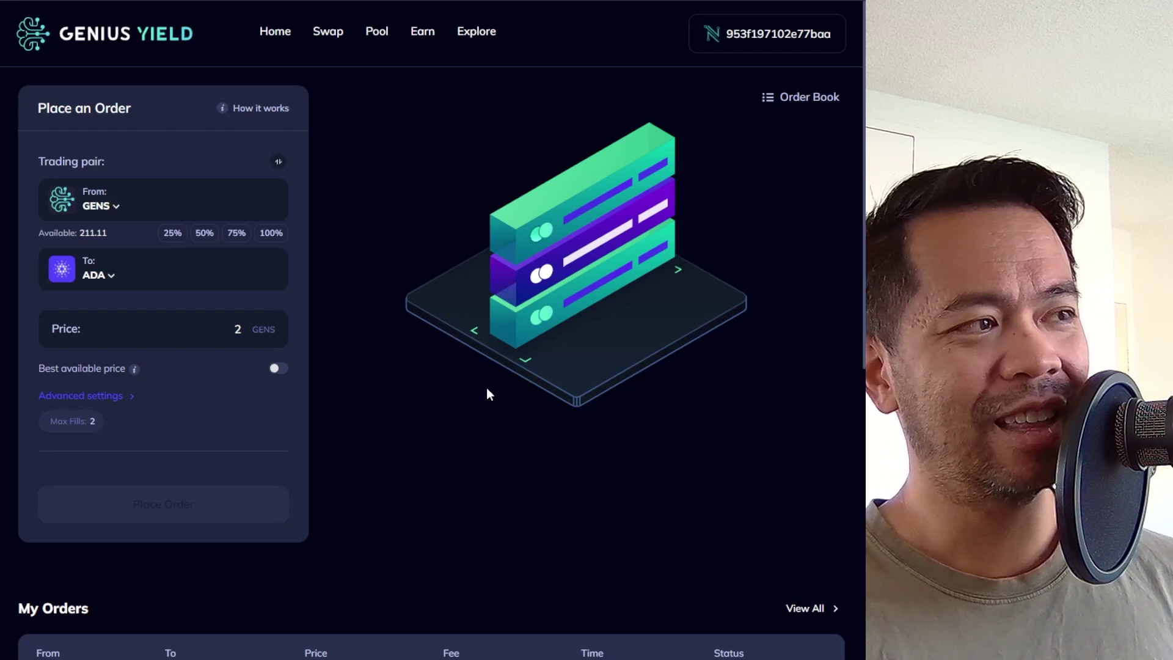
{"action": "scroll", "coordinate": [489, 393], "scroll_direction": "down", "scroll_amount": 5}
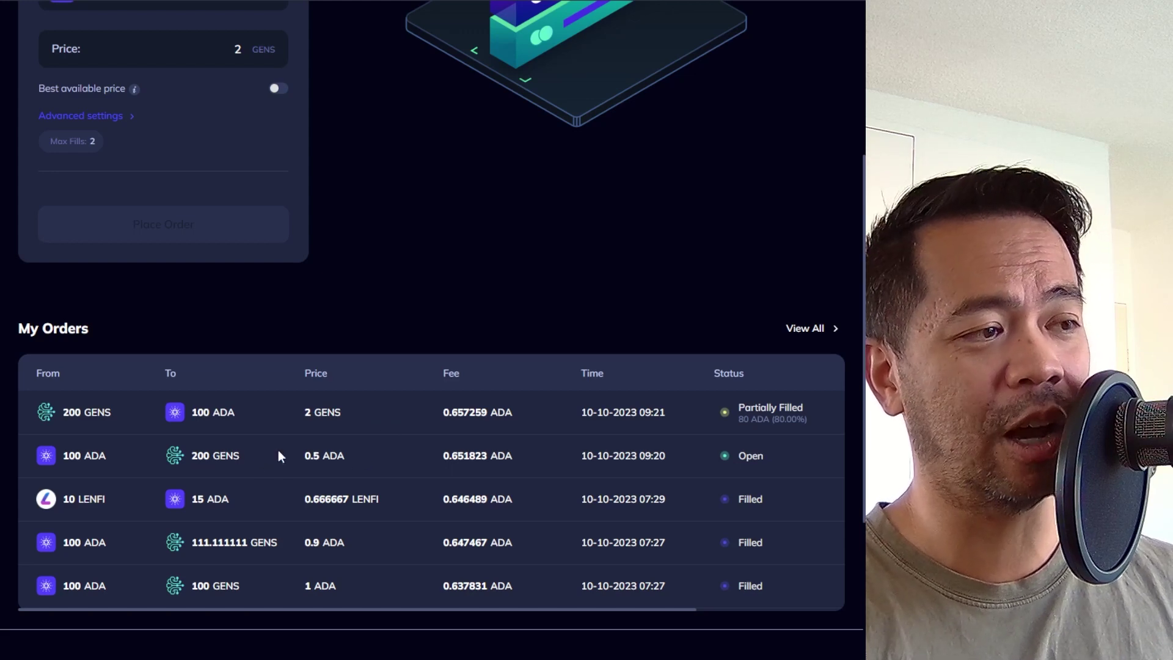
{"action": "scroll", "coordinate": [277, 456], "scroll_direction": "down", "scroll_amount": 2}
{"action": "scroll", "coordinate": [486, 327], "scroll_direction": "up", "scroll_amount": 6}
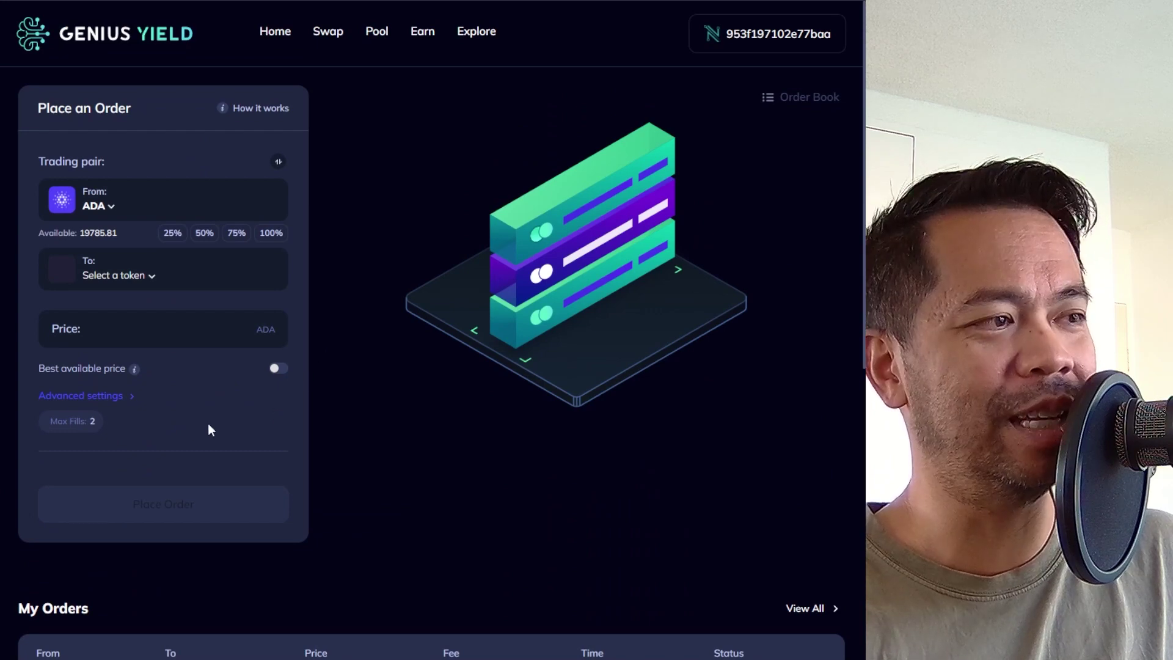
Enter 110 ADA to sell, choose LENFI to receive, and set the price to 0.55 ADA
{"action": "left_click", "coordinate": [169, 192]}
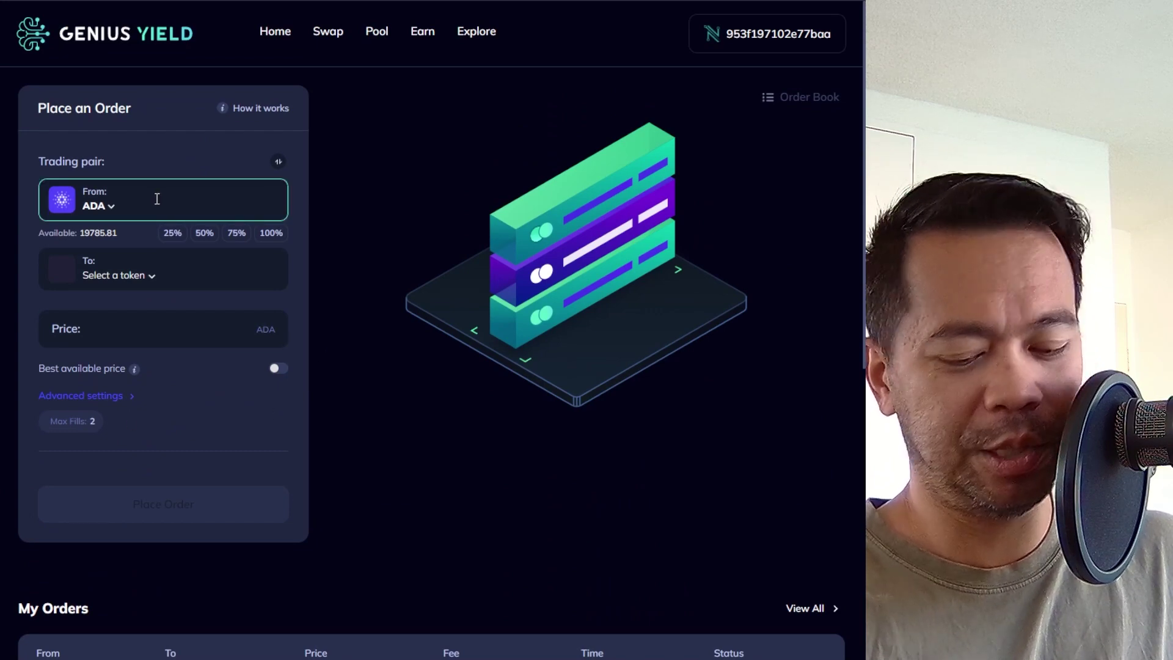
{"action": "type", "text": "100"}
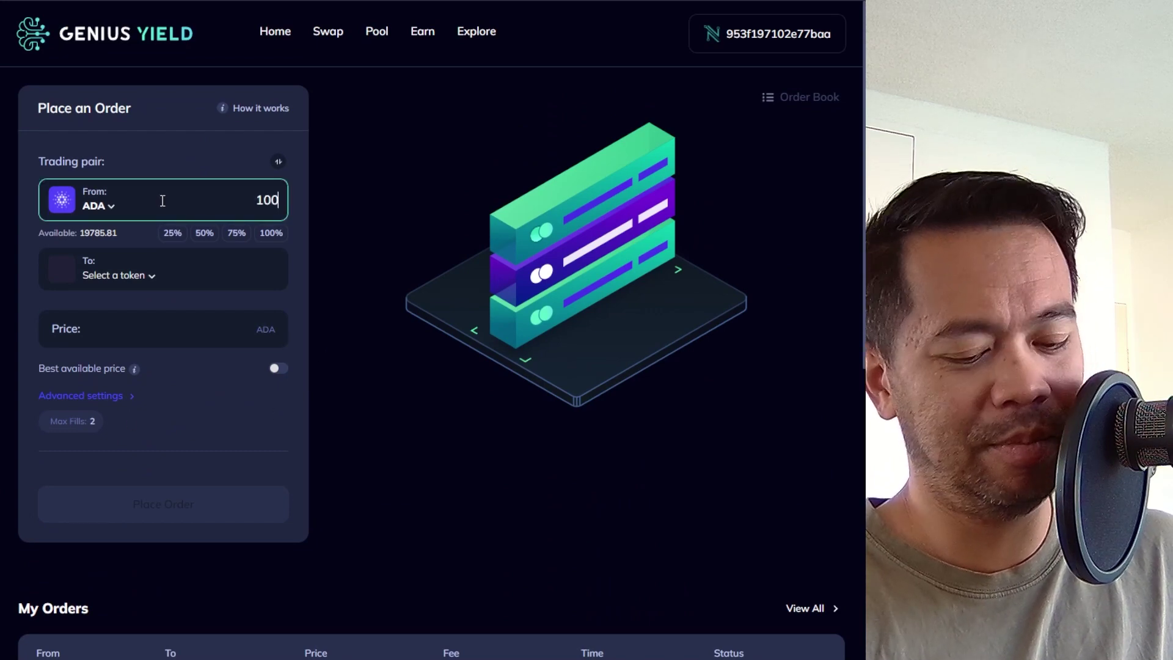
{"action": "key", "text": "BackSpace"}
{"action": "key", "text": "BackSpace"}
{"action": "key", "text": "BackSpace"}
{"action": "type", "text": "11"}
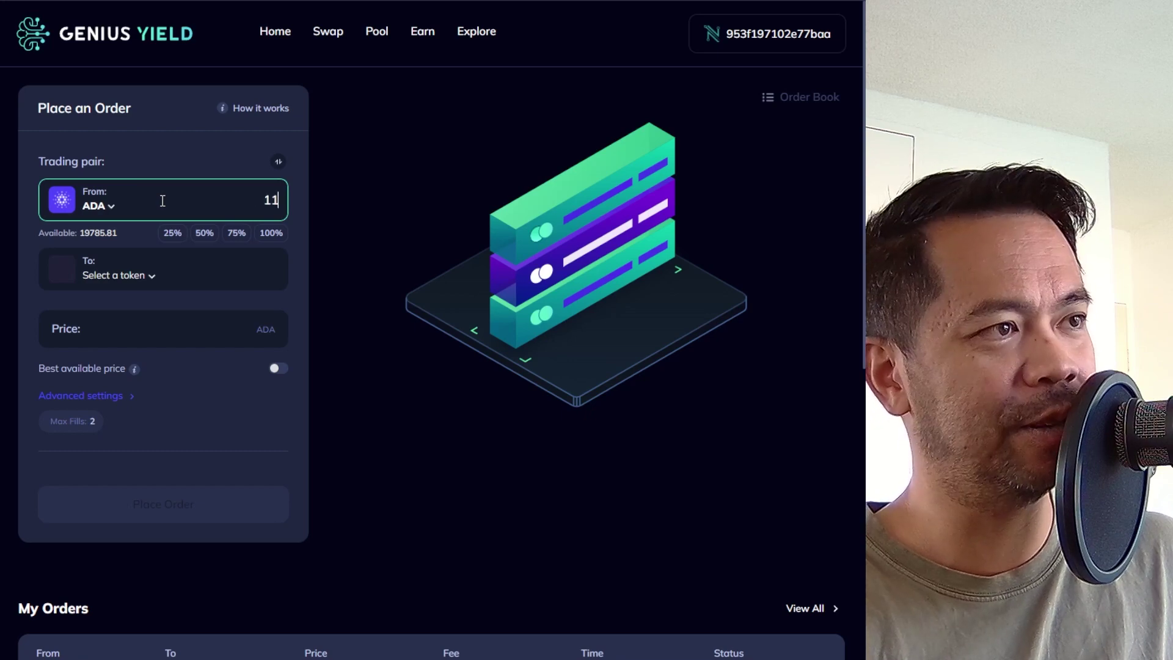
{"action": "type", "text": "0"}
{"action": "left_click", "coordinate": [109, 283]}
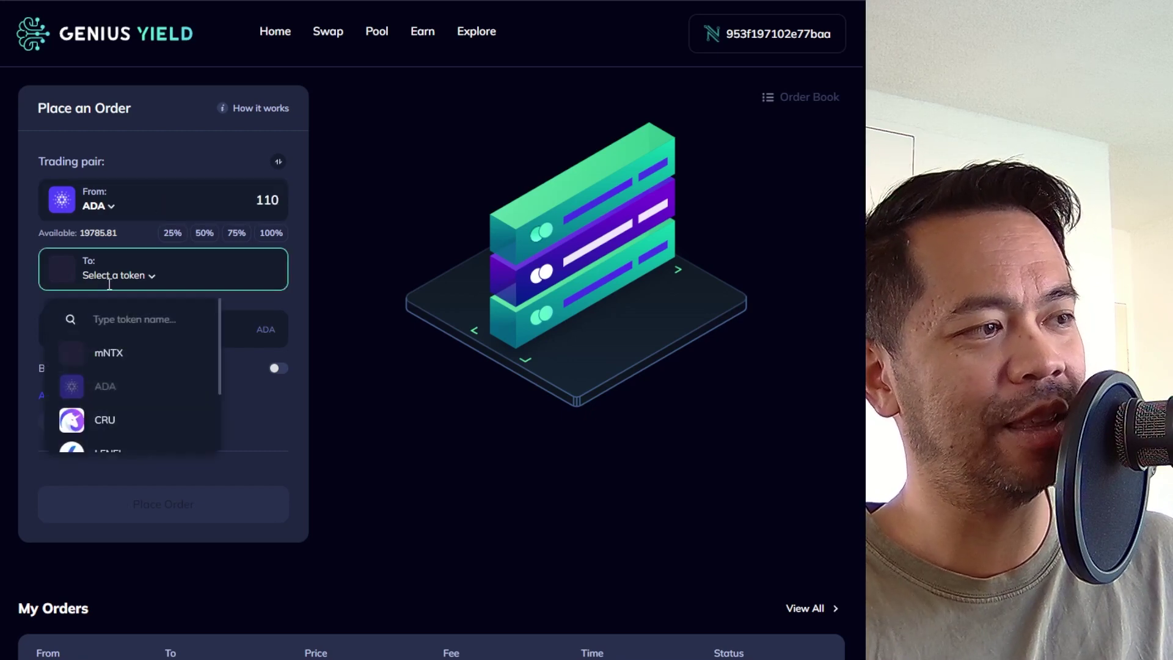
{"action": "scroll", "coordinate": [141, 367], "scroll_direction": "down", "scroll_amount": 2}
{"action": "left_click", "coordinate": [141, 387]}
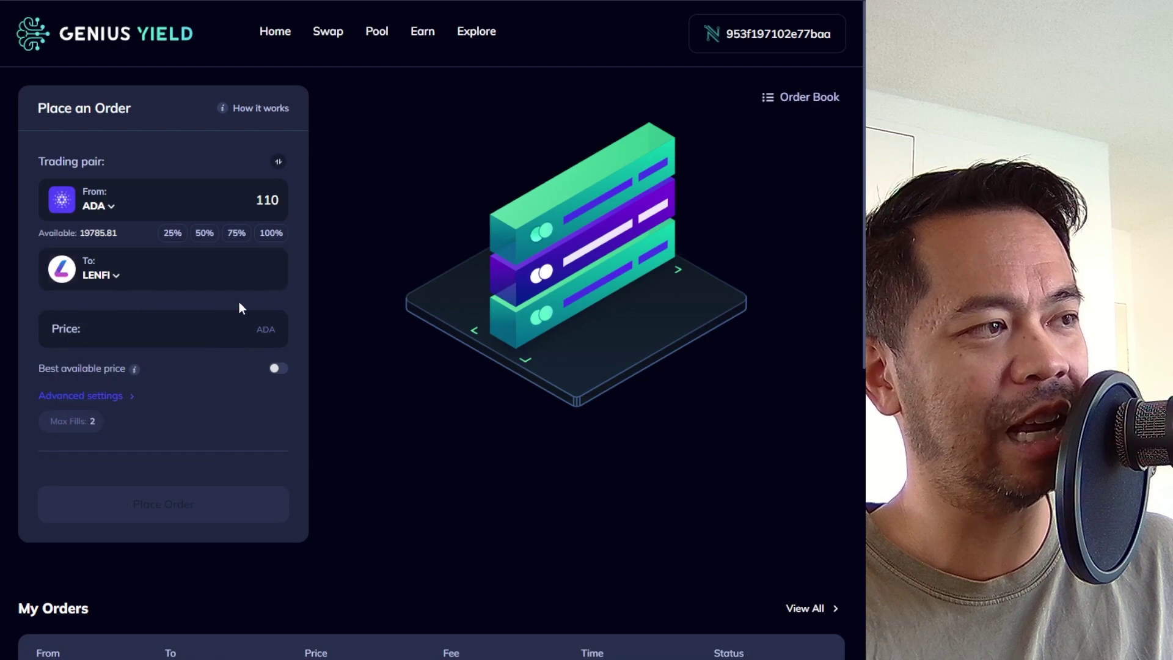
{"action": "left_click", "coordinate": [270, 328]}
{"action": "type", "text": "0.55"}
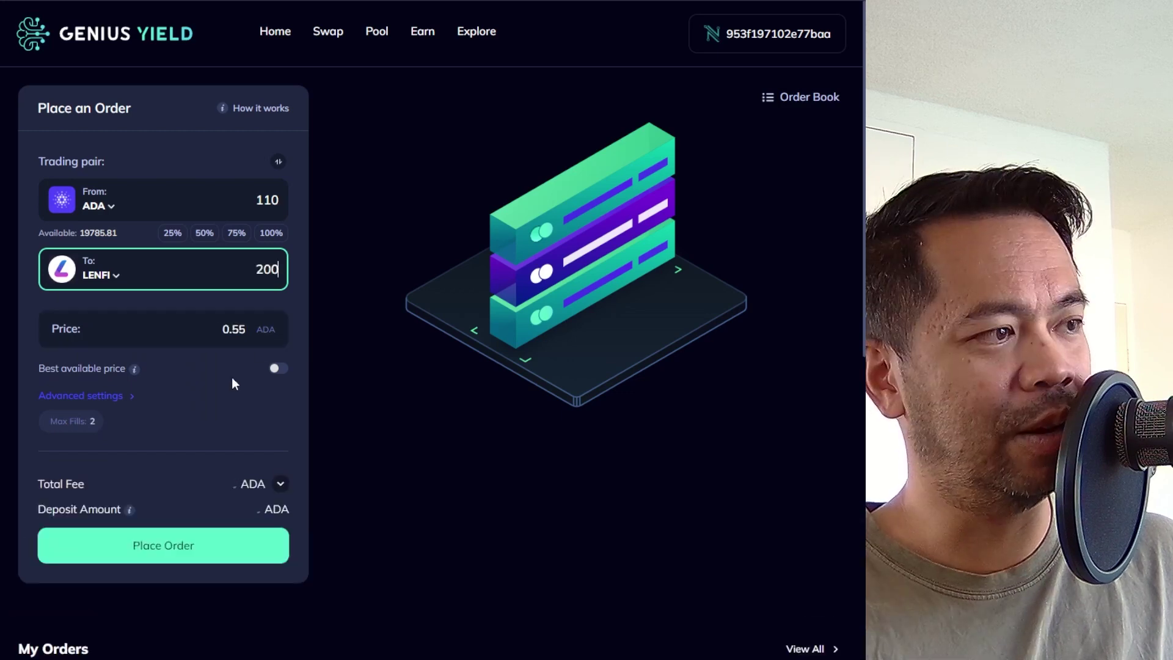
In advanced settings, pick 18/10/2023 as the start date and 25/10/2023 as the end date
{"action": "left_click", "coordinate": [117, 396]}
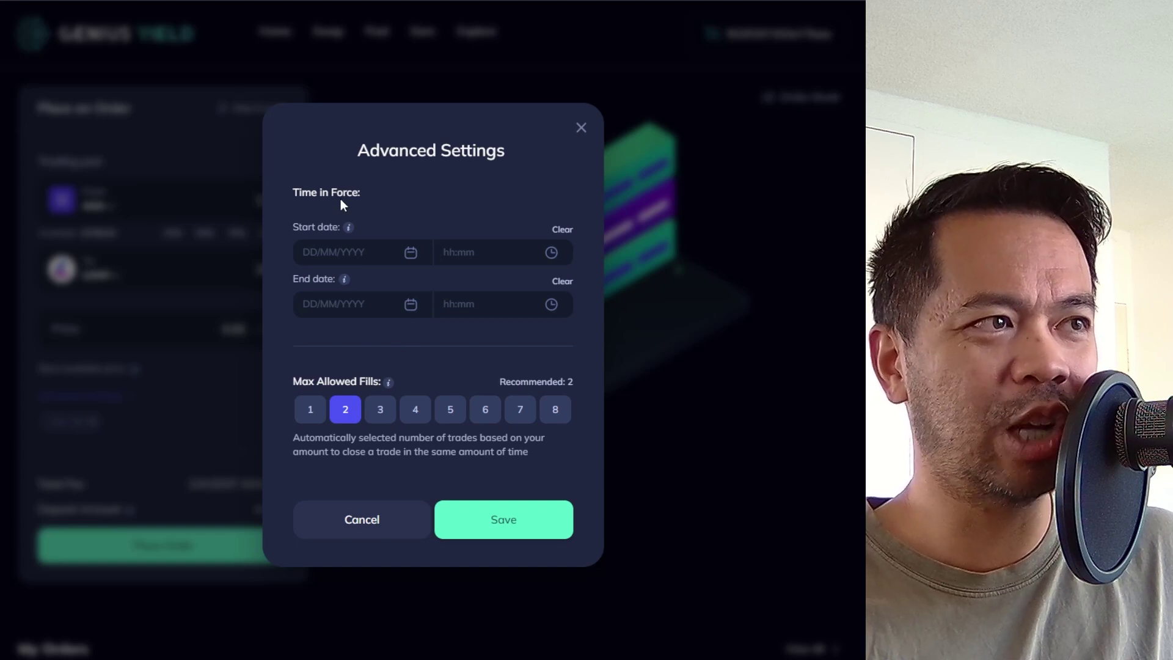
{"action": "left_click", "coordinate": [340, 253]}
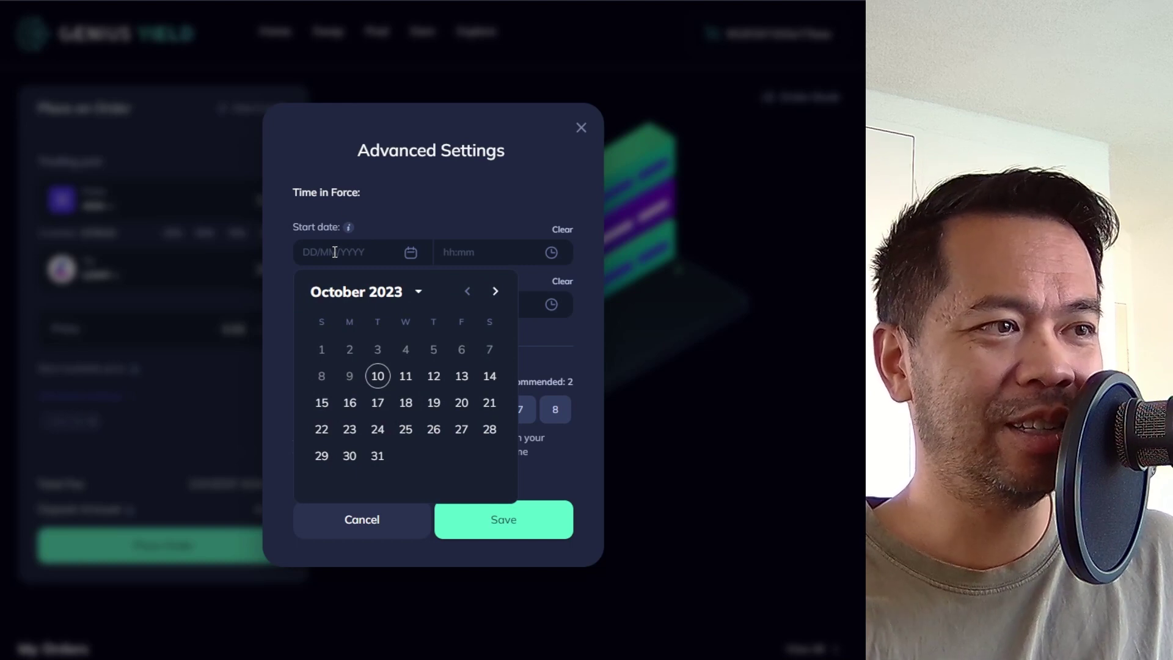
{"action": "left_click", "coordinate": [407, 406]}
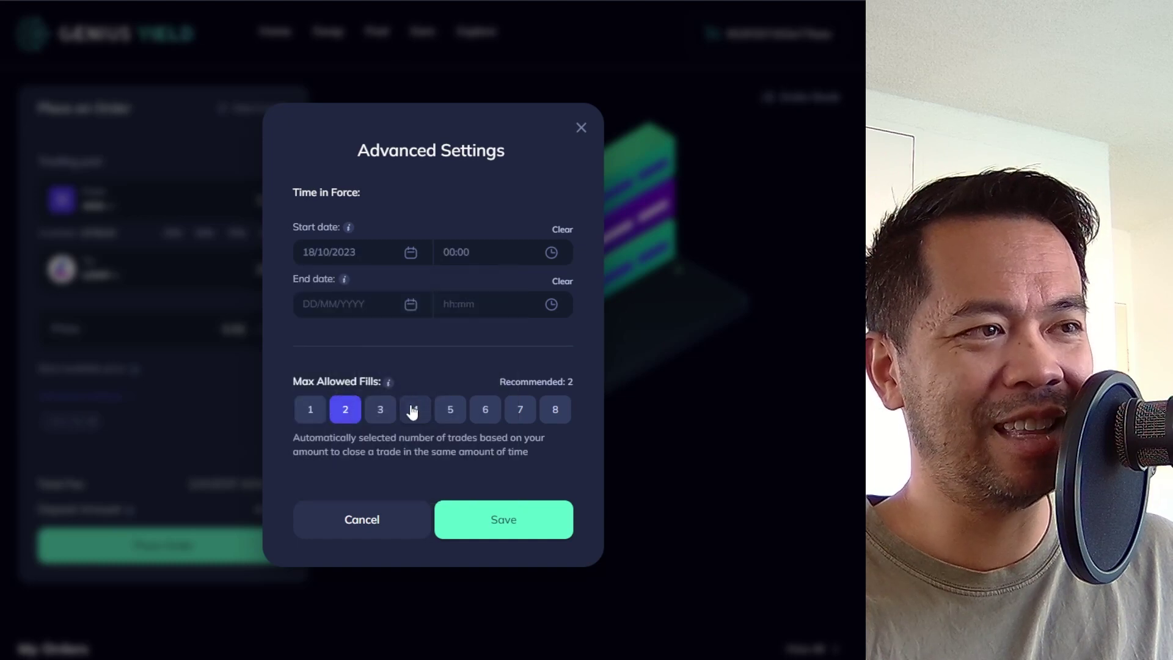
{"action": "left_click", "coordinate": [412, 305]}
{"action": "left_click", "coordinate": [407, 482]}
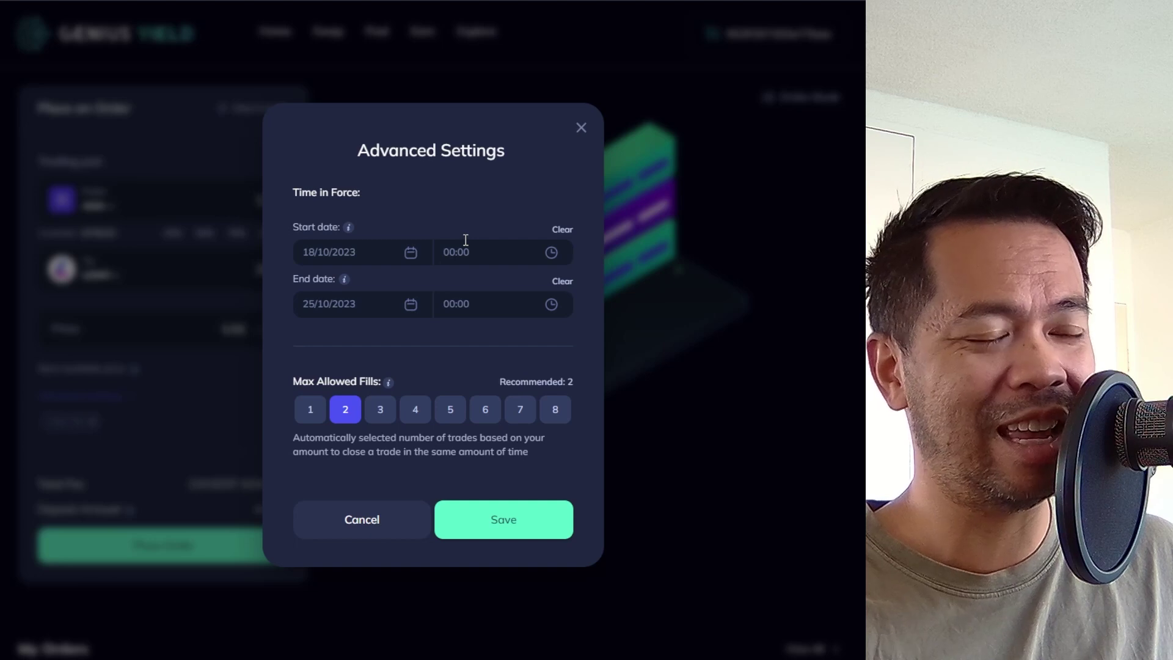
Try 8 and 2 maximum fills, settle on 6, and save the advanced settings
{"action": "mouse_move", "coordinate": [391, 387]}
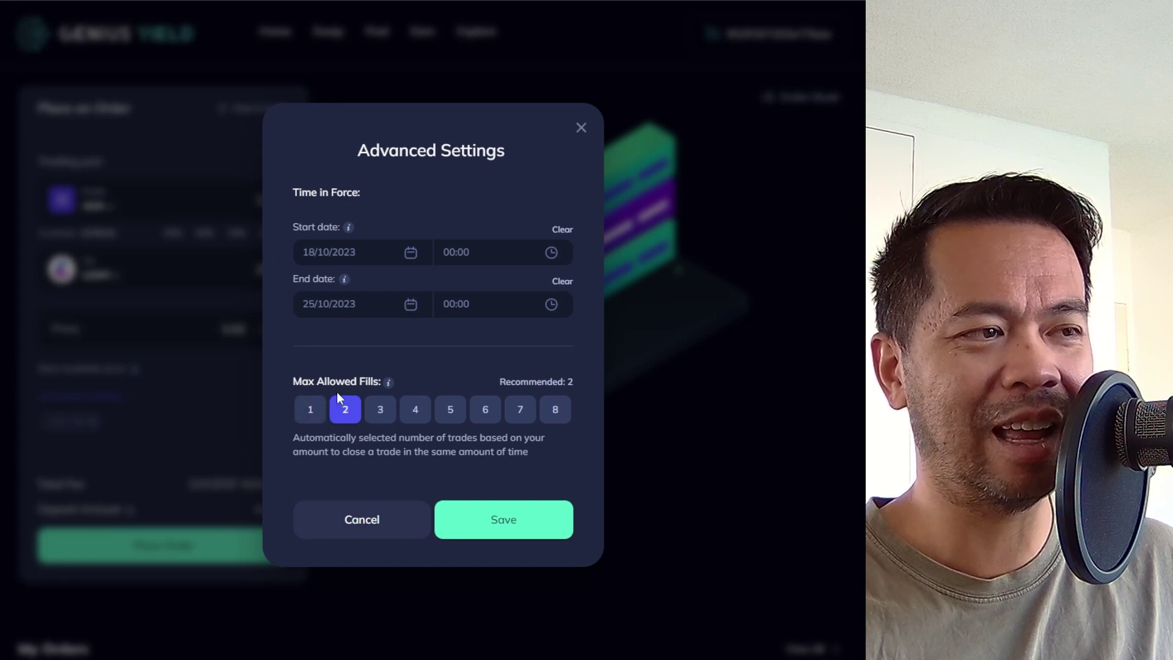
{"action": "left_click", "coordinate": [547, 418]}
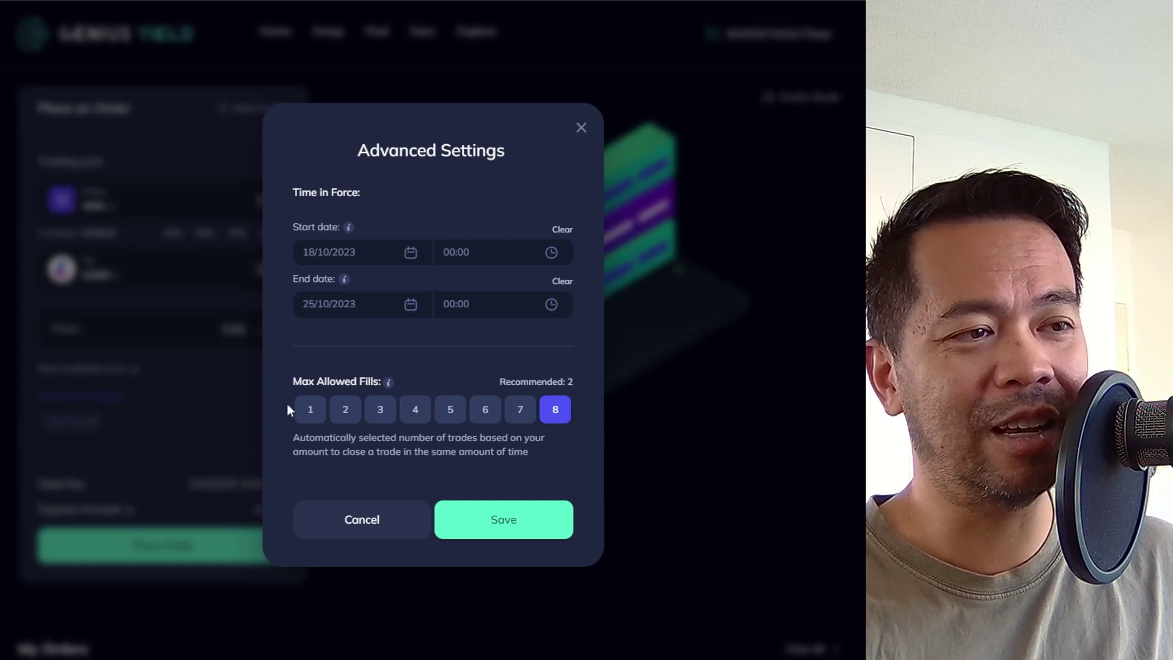
{"action": "left_click", "coordinate": [349, 413]}
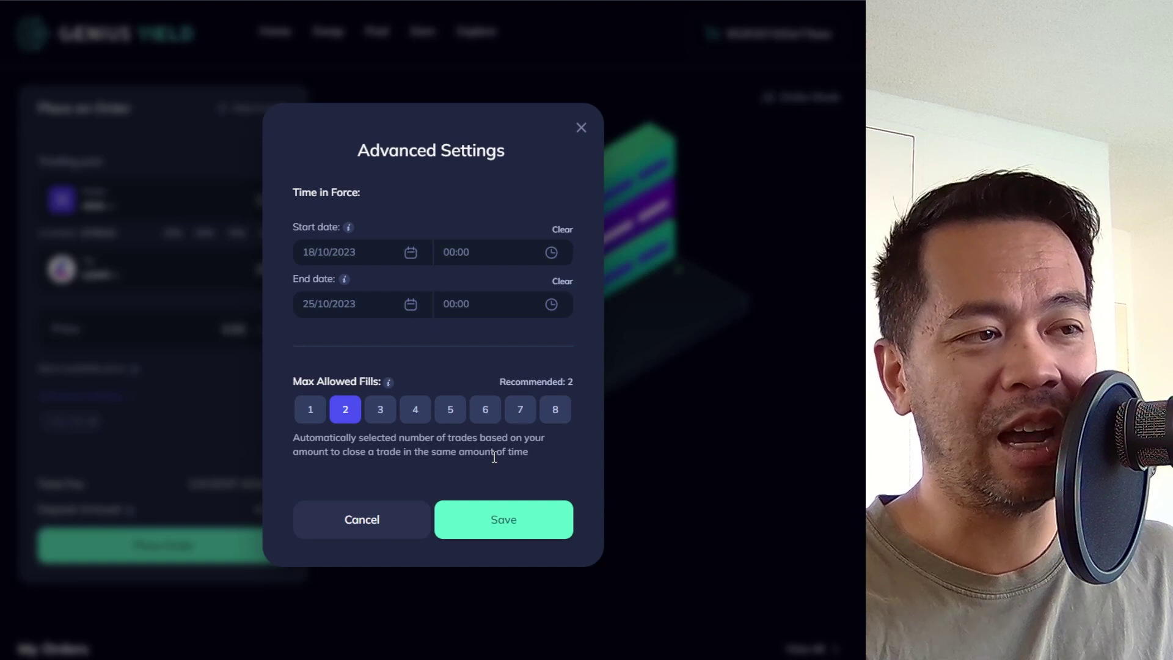
{"action": "left_click", "coordinate": [485, 421]}
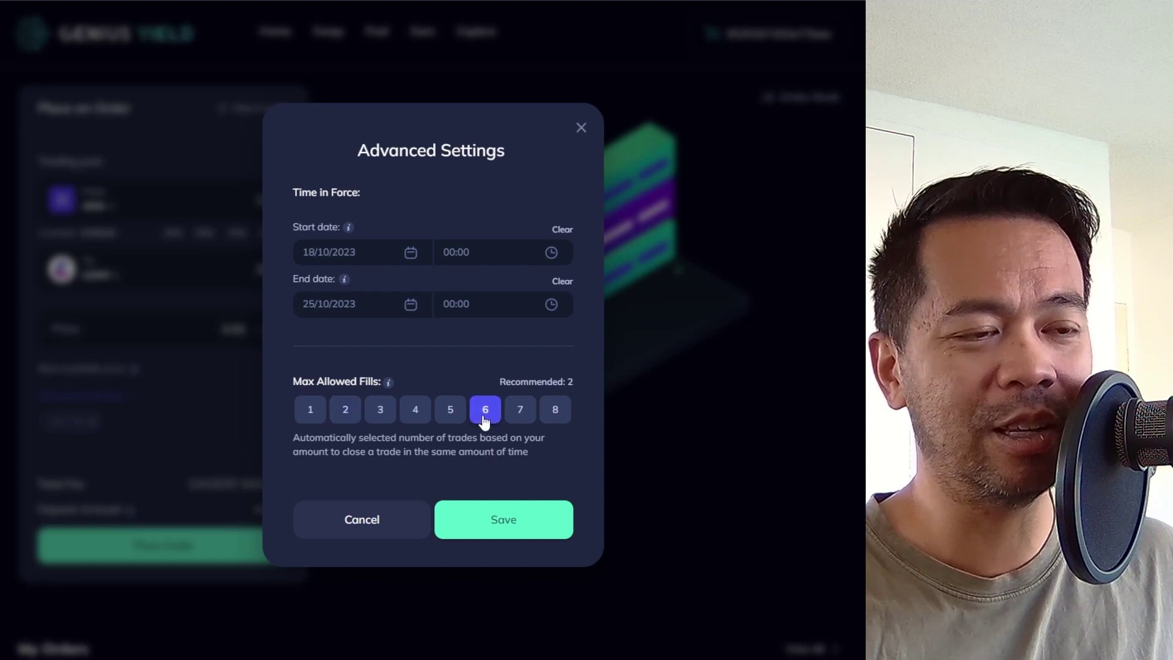
{"action": "left_click", "coordinate": [504, 534]}
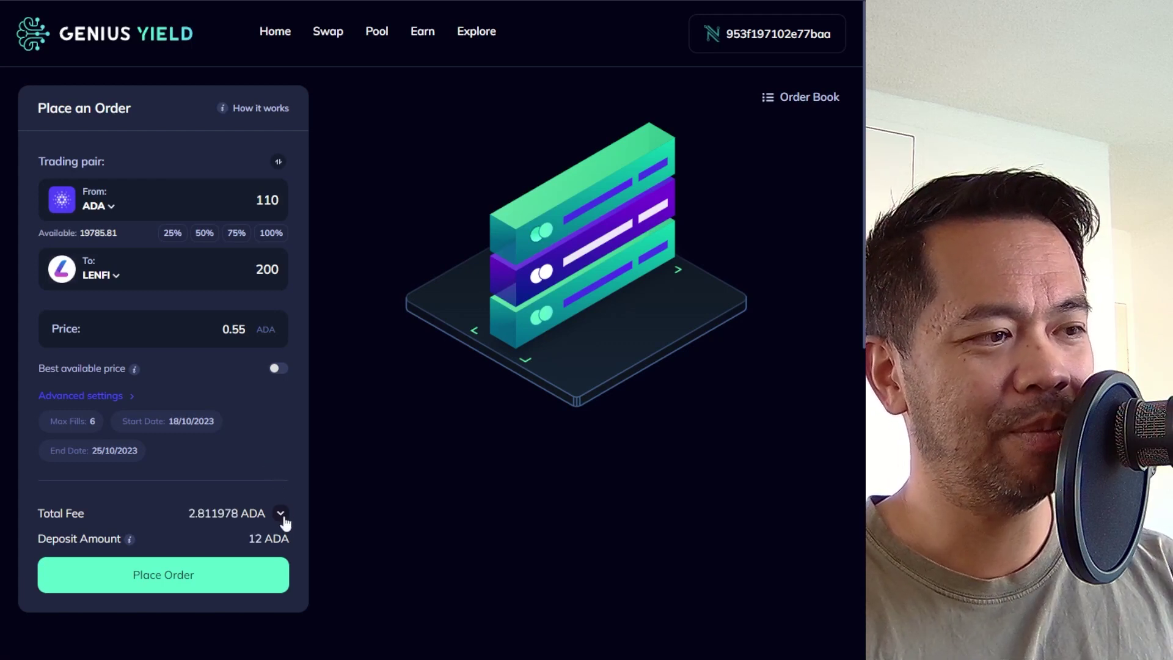
Preview the 110 ADA for 200 LENFI order and confirm Place Order to submit it
{"action": "mouse_move", "coordinate": [126, 545]}
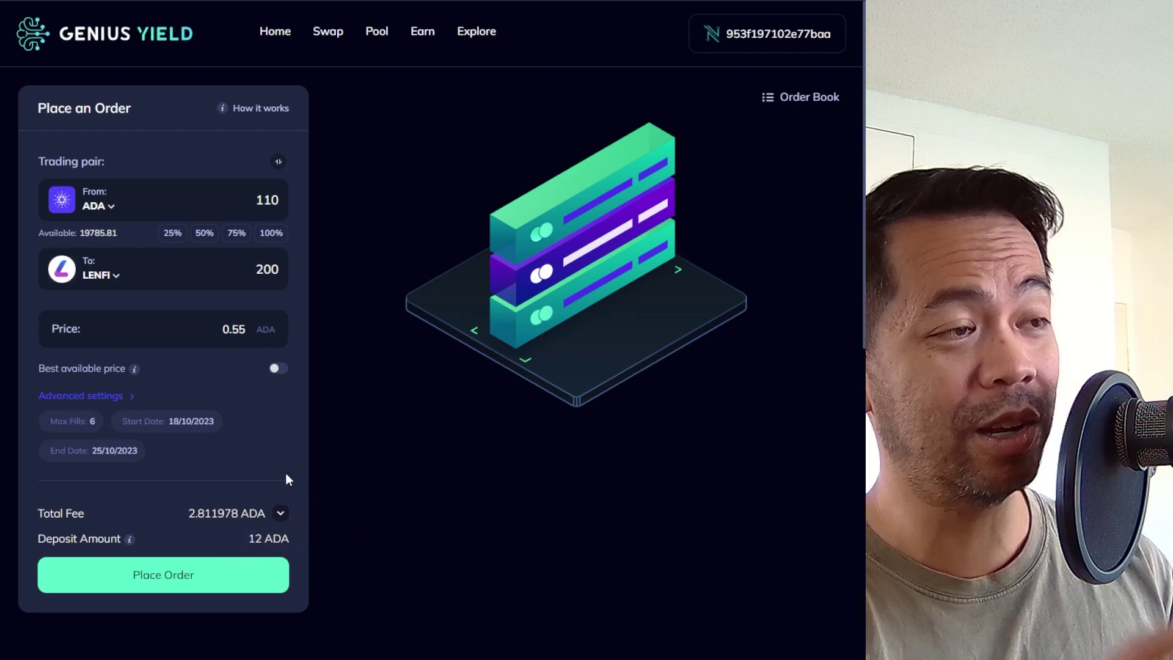
{"action": "left_click", "coordinate": [230, 571]}
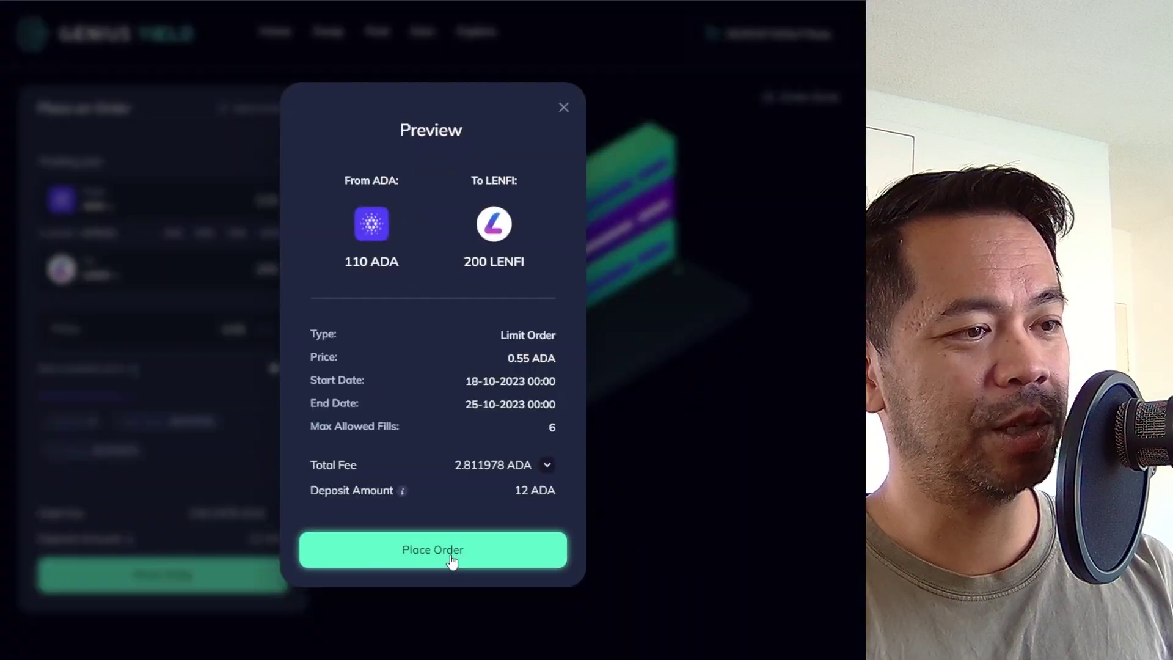
{"action": "left_click", "coordinate": [452, 561]}
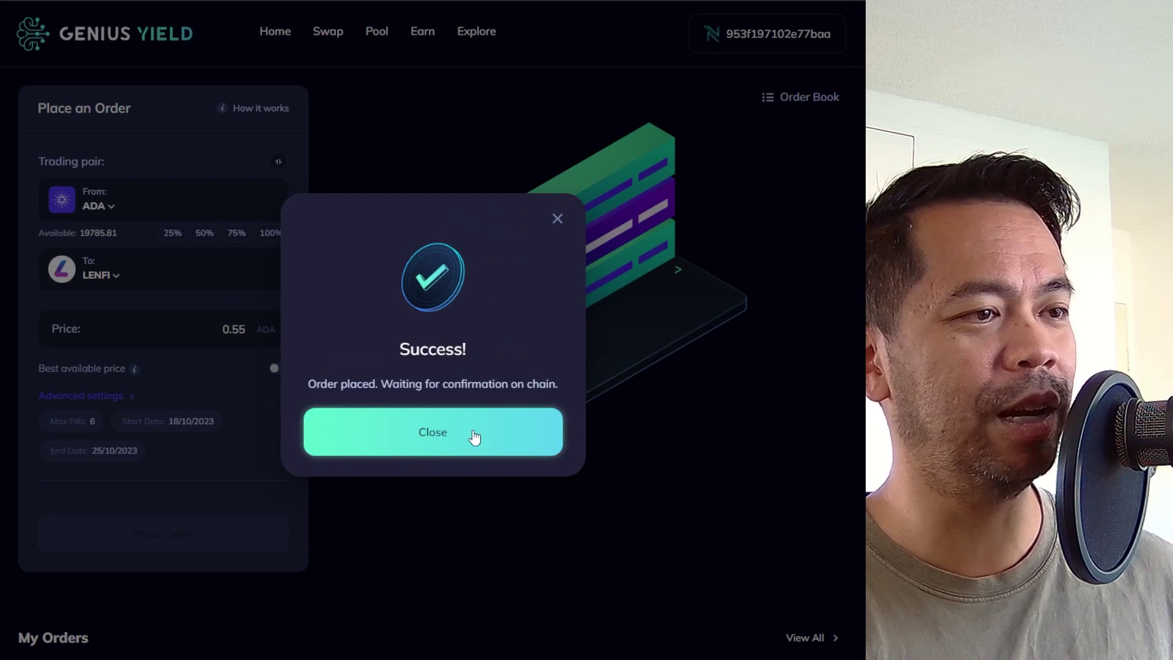
Close the Success dialog, scroll down to the pending LENFI order in My Orders, then back up
{"action": "left_click", "coordinate": [475, 435]}
{"action": "scroll", "coordinate": [565, 355], "scroll_direction": "down", "scroll_amount": 1}
{"action": "scroll", "coordinate": [562, 357], "scroll_direction": "down", "scroll_amount": 6}
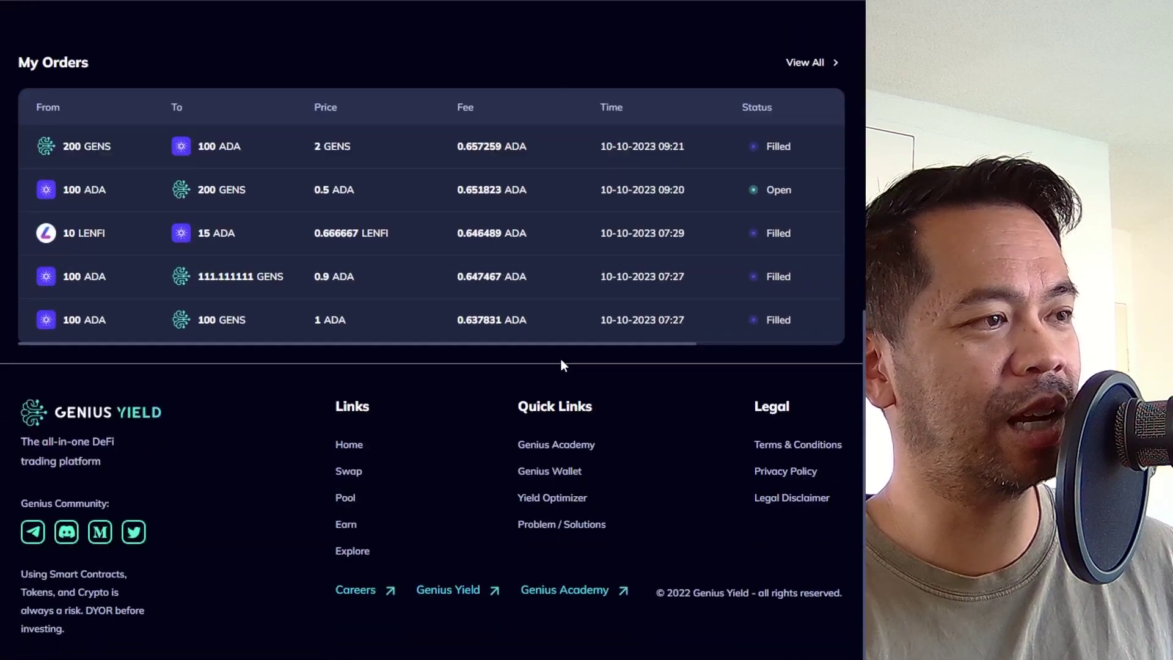
{"action": "scroll", "coordinate": [556, 362], "scroll_direction": "up", "scroll_amount": 2}
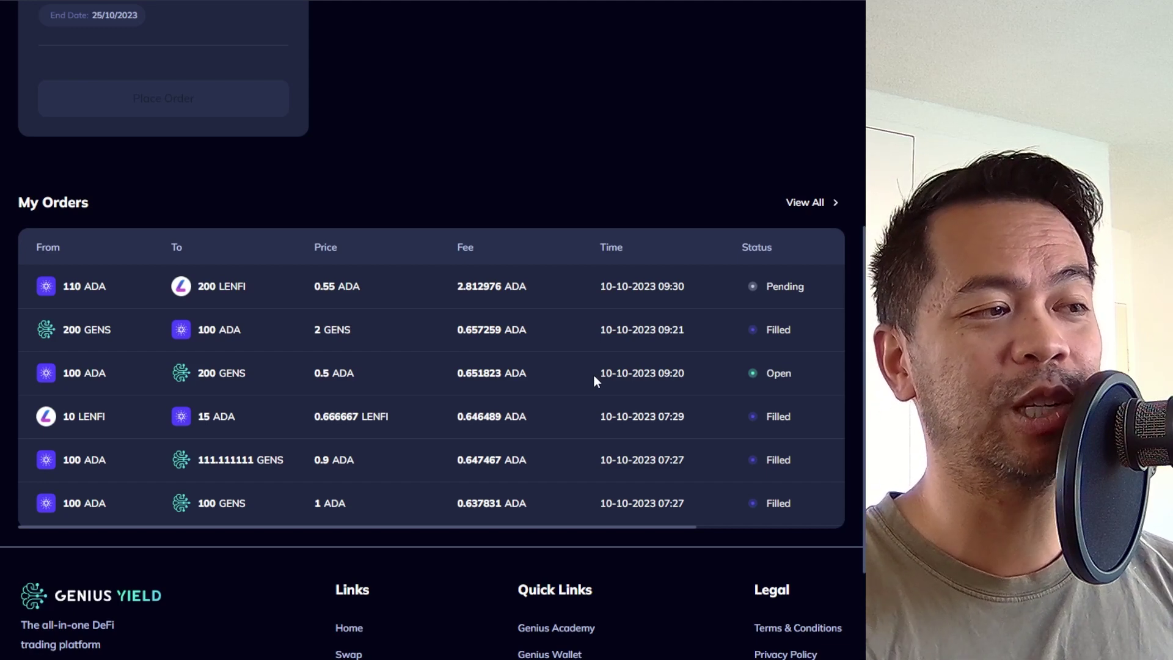
{"action": "scroll", "coordinate": [596, 394], "scroll_direction": "up", "scroll_amount": 7}
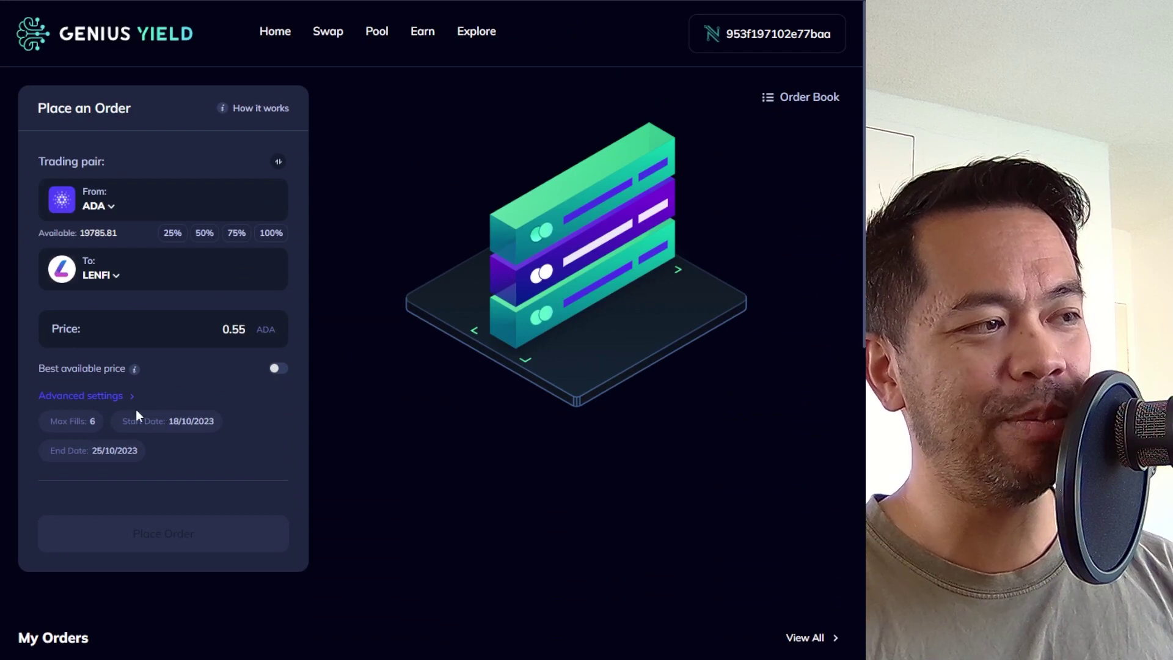
Reopen advanced settings to review the 18/10–25/10 schedule and 6 fills, then cancel without changes
{"action": "left_click", "coordinate": [115, 399]}
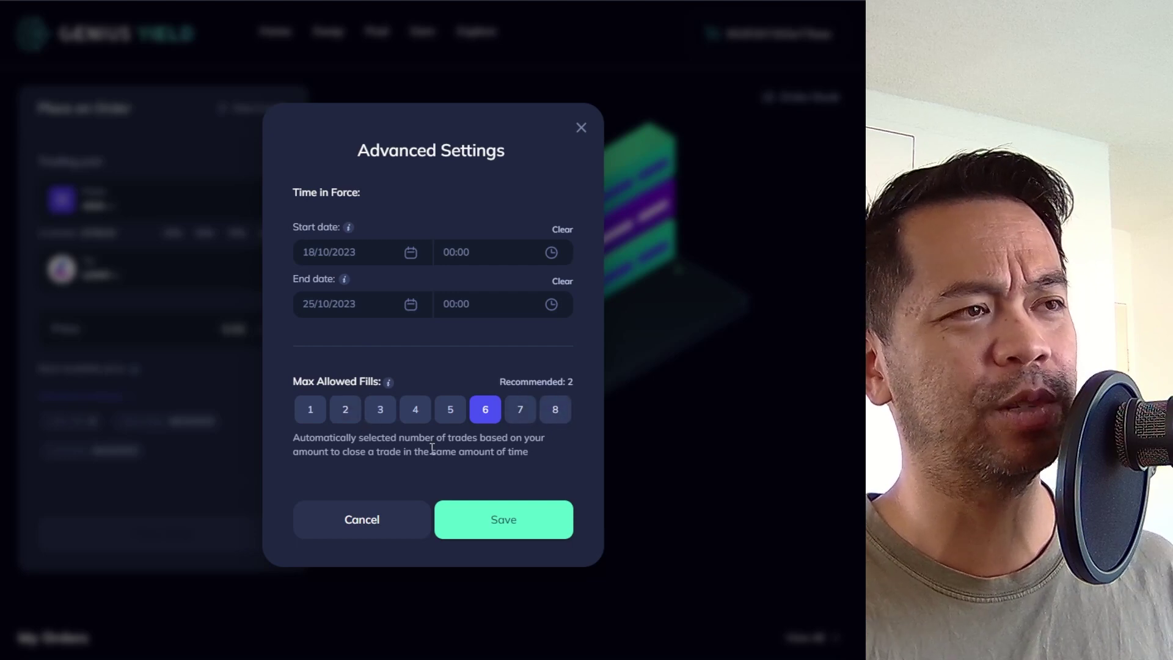
{"action": "left_click", "coordinate": [411, 520]}
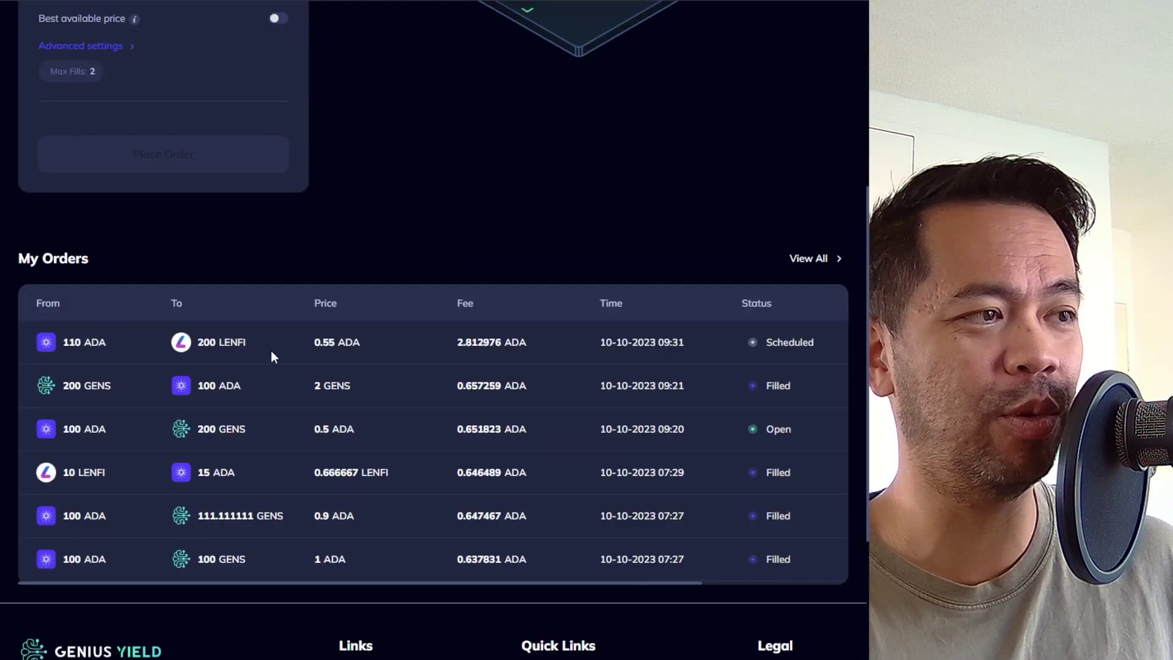
Scroll the My Orders table right to reveal the Transaction and X buttons for the LENFI order
{"action": "scroll", "coordinate": [474, 358], "scroll_direction": "right", "scroll_amount": 5}
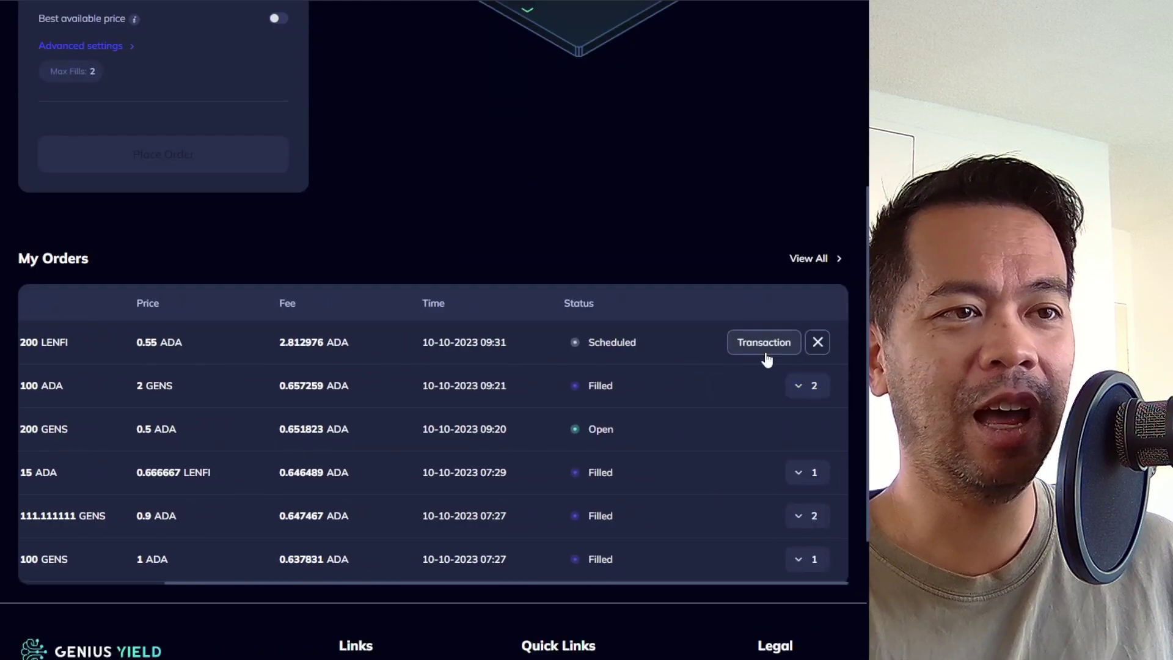
{"action": "scroll", "coordinate": [660, 356], "scroll_direction": "left", "scroll_amount": 5}
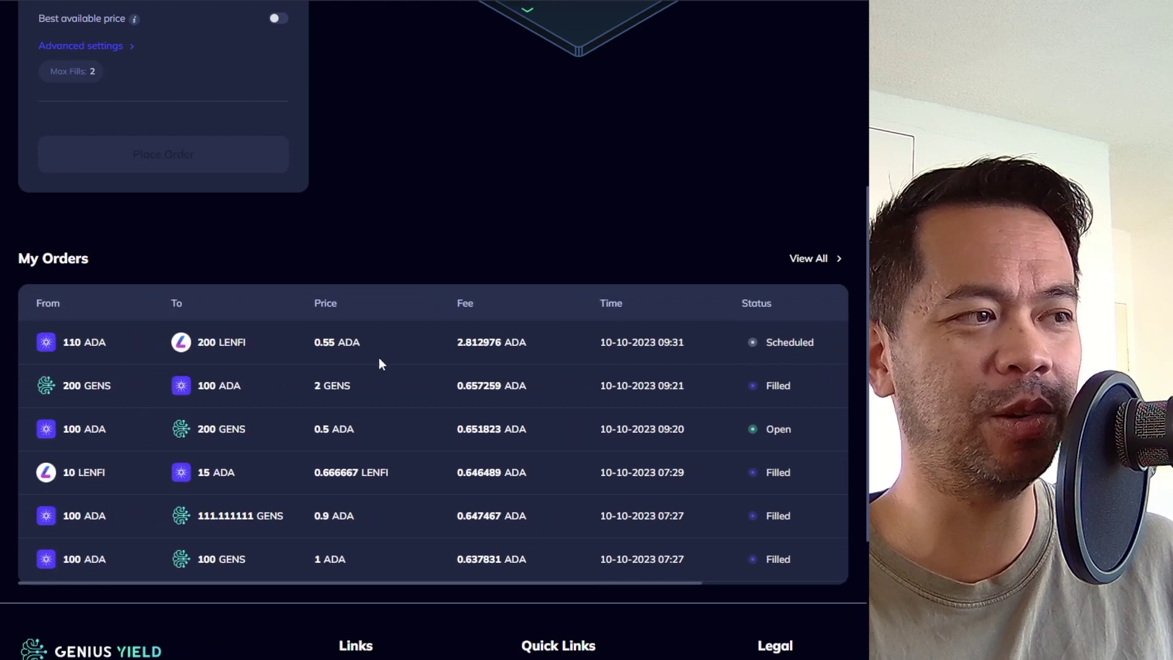
{"action": "scroll", "coordinate": [373, 357], "scroll_direction": "right", "scroll_amount": 5}
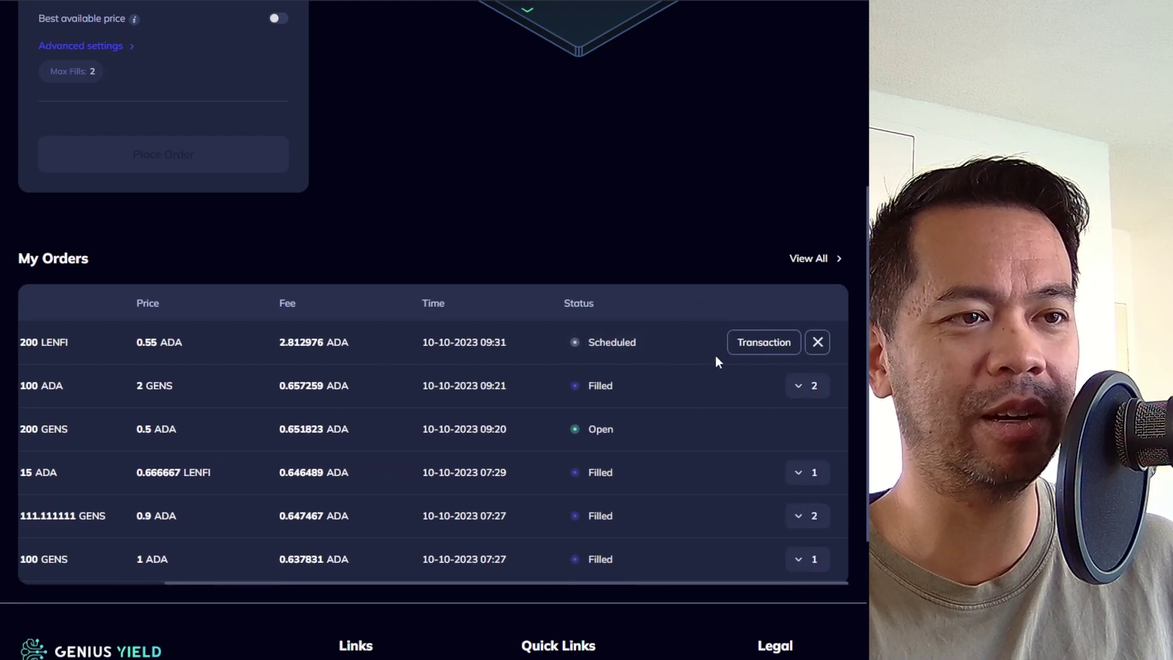
Cancel the scheduled 110 ADA to 200 LENFI order and dismiss the cancellation message
{"action": "left_click", "coordinate": [818, 343]}
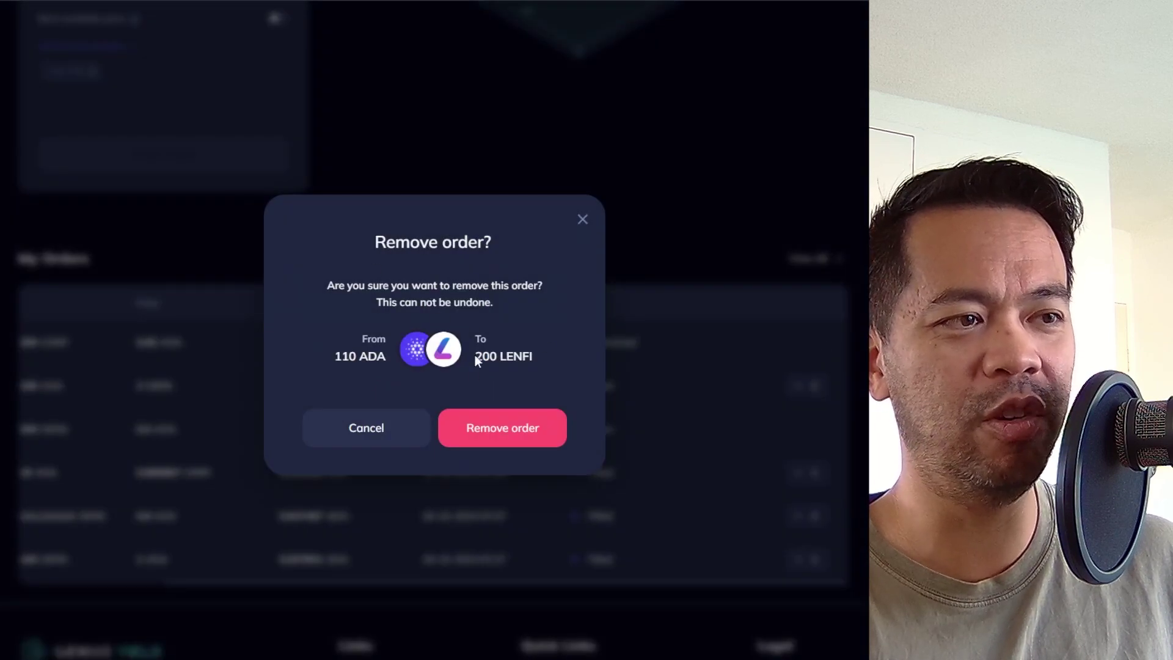
{"action": "left_click", "coordinate": [519, 435]}
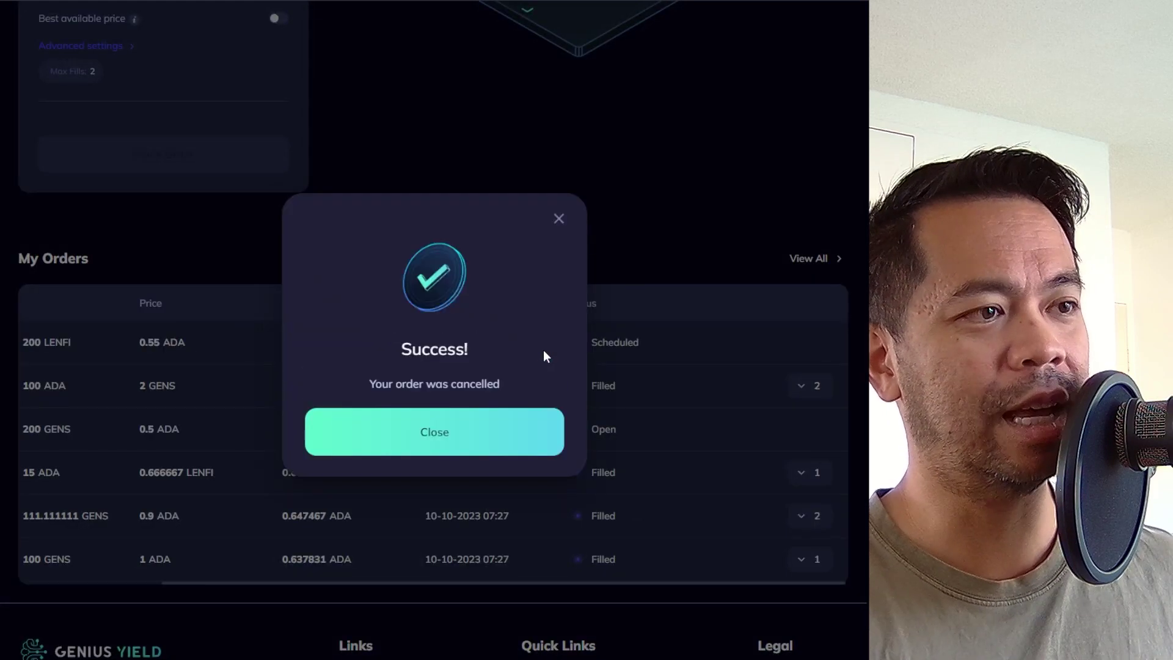
{"action": "left_click", "coordinate": [496, 436]}
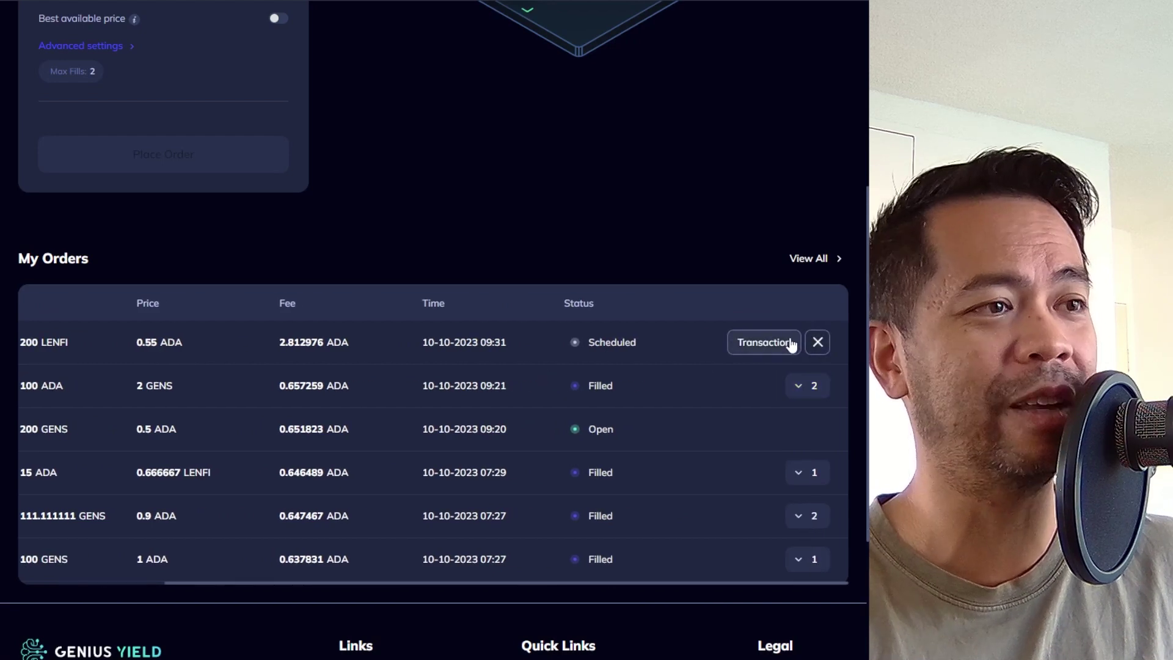
Scroll up to the order form and swap the pair direction to ADA to GENS
{"action": "scroll", "coordinate": [101, 257], "scroll_direction": "up", "scroll_amount": 6}
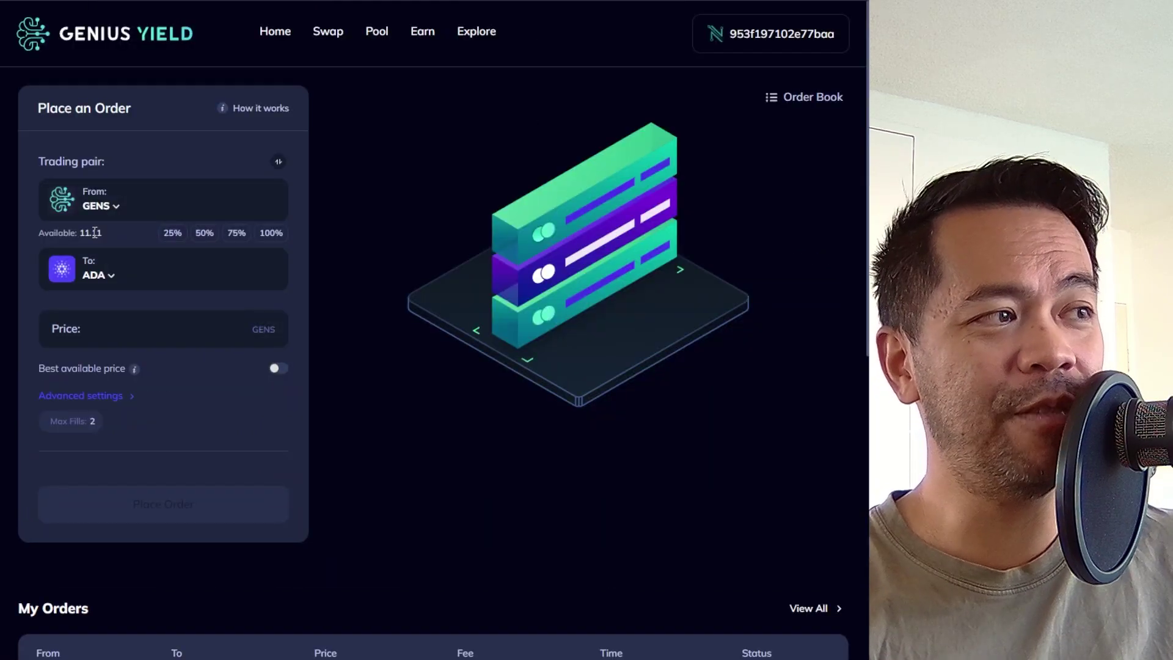
{"action": "left_click", "coordinate": [284, 162]}
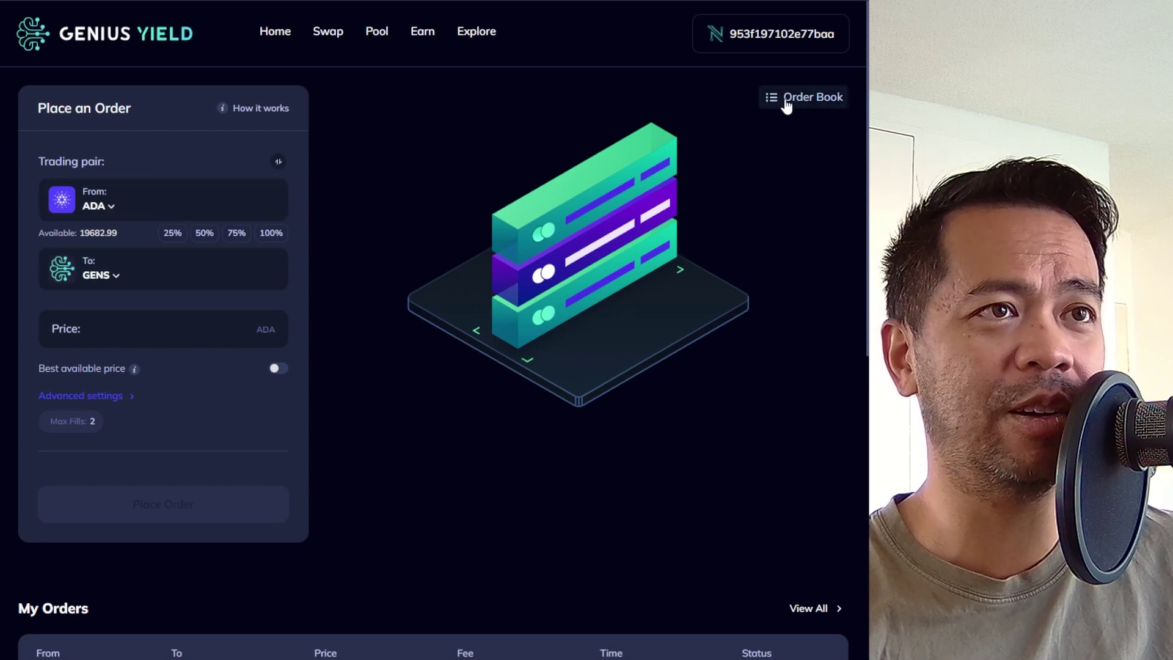
Open the Order Book and inspect the 0.634921 ADA price on the ADA tab
{"action": "left_click", "coordinate": [813, 98]}
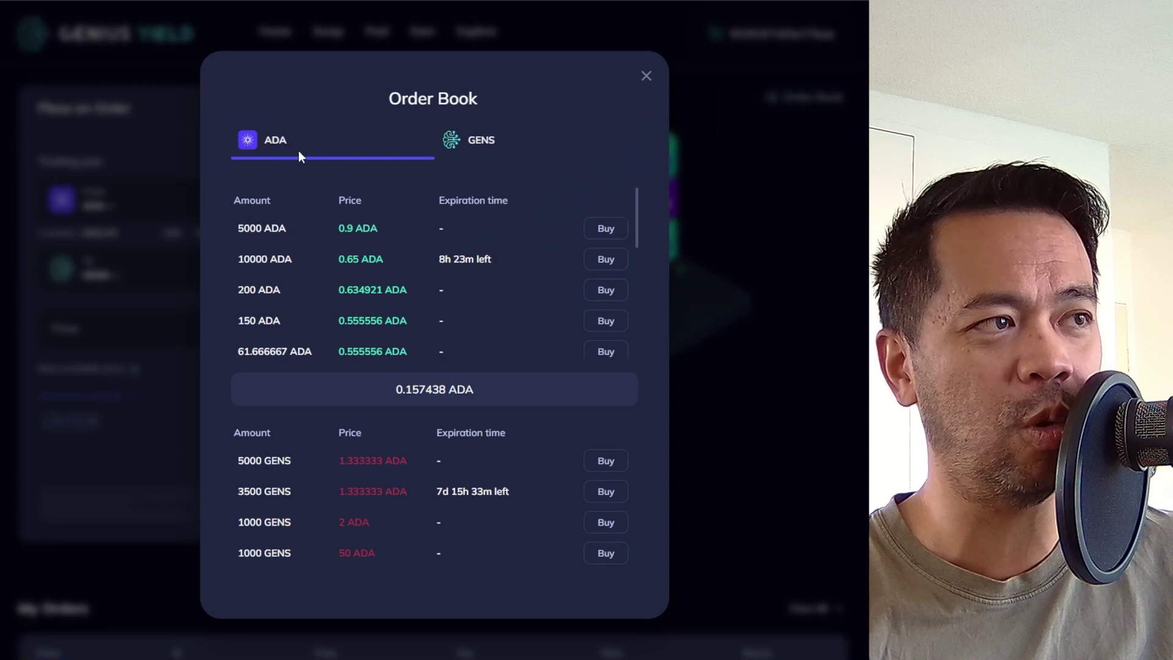
{"action": "triple_click", "coordinate": [400, 293]}
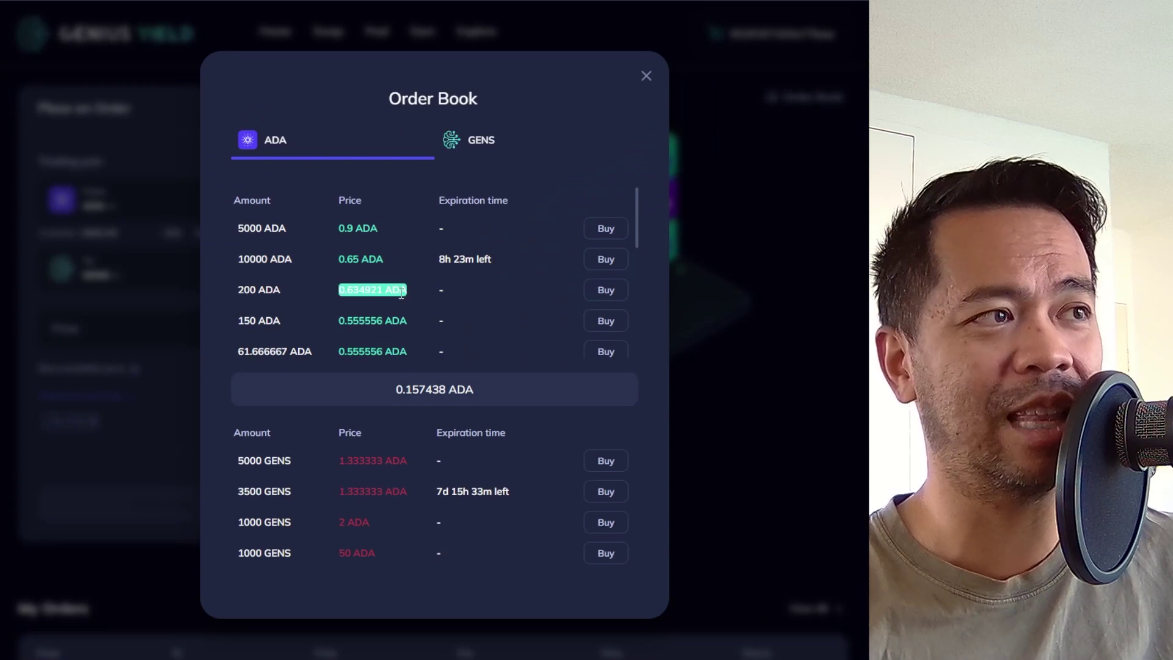
{"action": "left_click", "coordinate": [413, 306]}
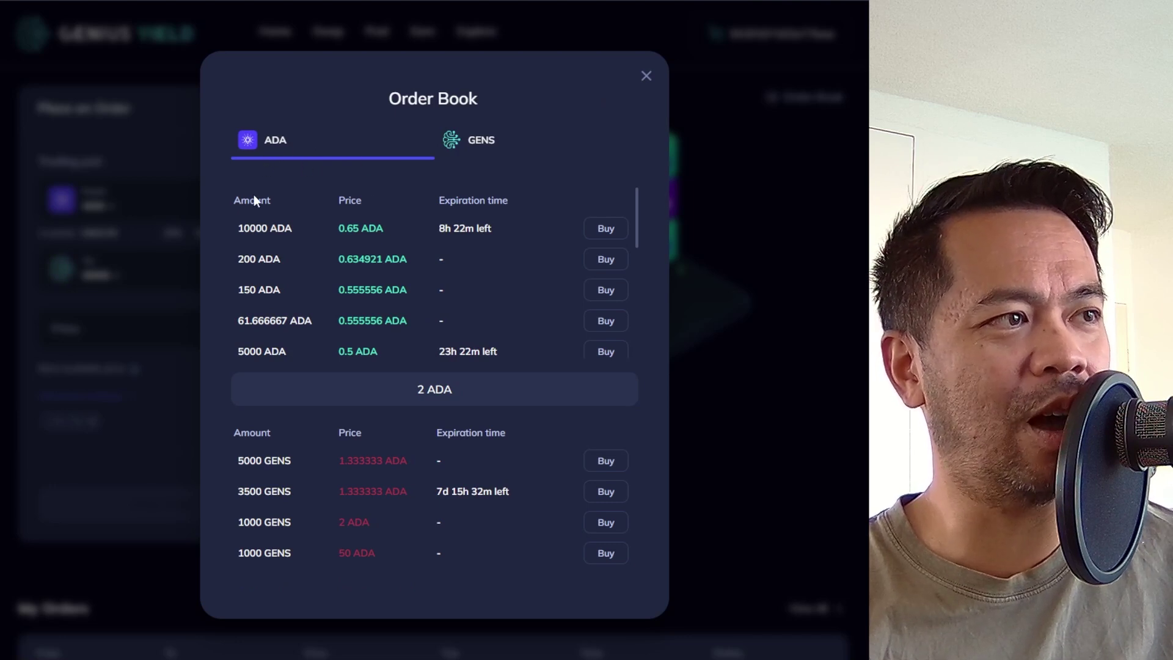
Switch the order book to GENS pricing and inspect the 0.75 GENS price for 5000 GENS
{"action": "left_click", "coordinate": [486, 143]}
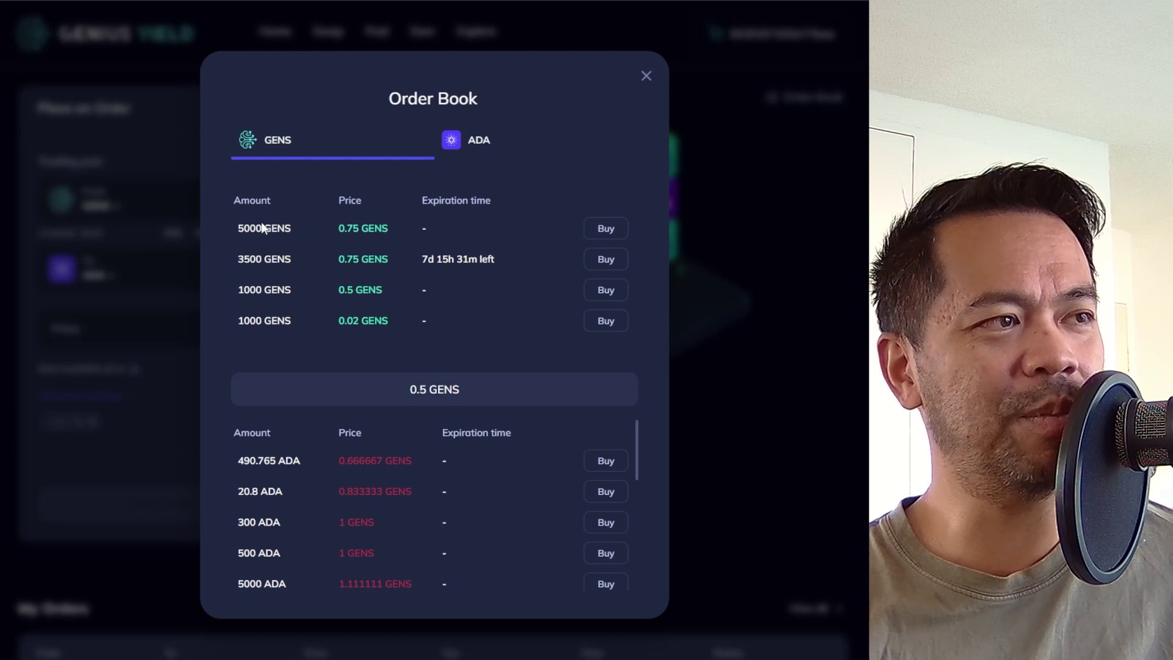
{"action": "triple_click", "coordinate": [345, 231]}
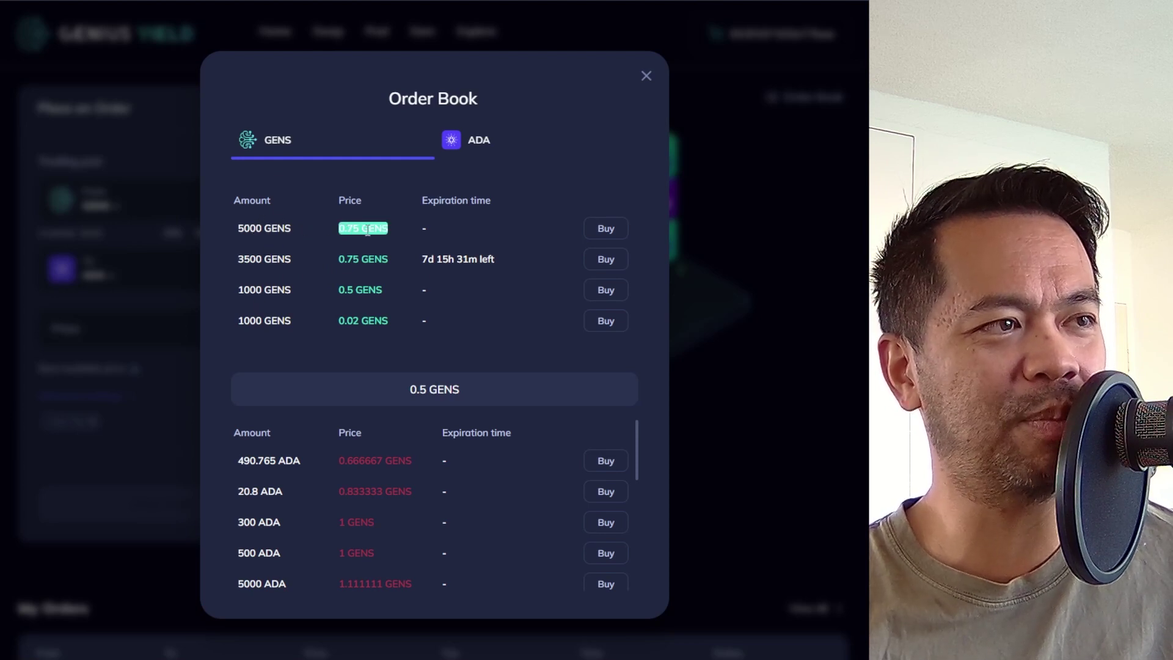
{"action": "left_click", "coordinate": [346, 236]}
{"action": "triple_click", "coordinate": [369, 232]}
{"action": "left_click", "coordinate": [557, 242]}
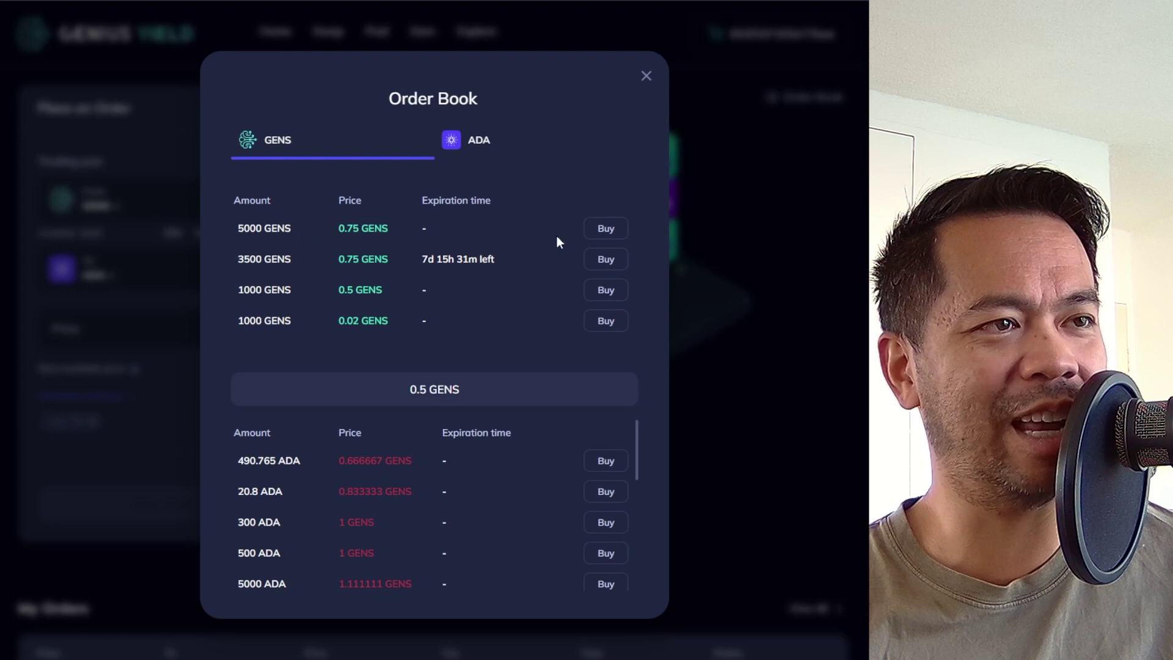
Start buying from the 5000 GENS order, set the 625 GENS minimum, and preview the 833.333125 ADA cost
{"action": "left_click", "coordinate": [606, 228]}
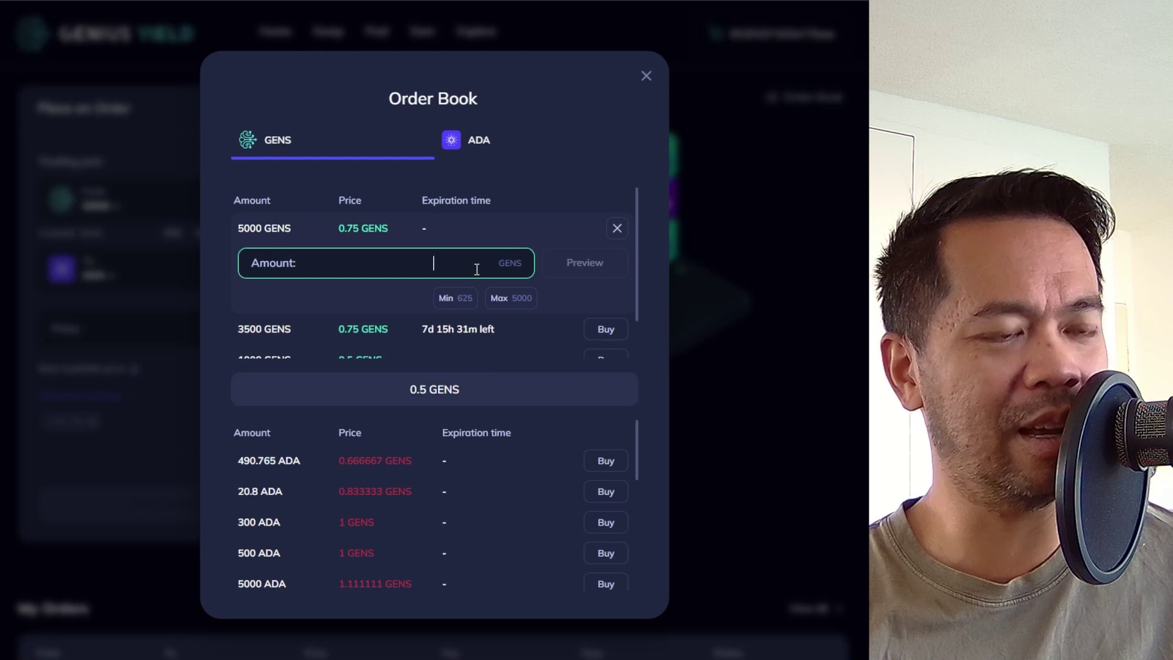
{"action": "type", "text": "100"}
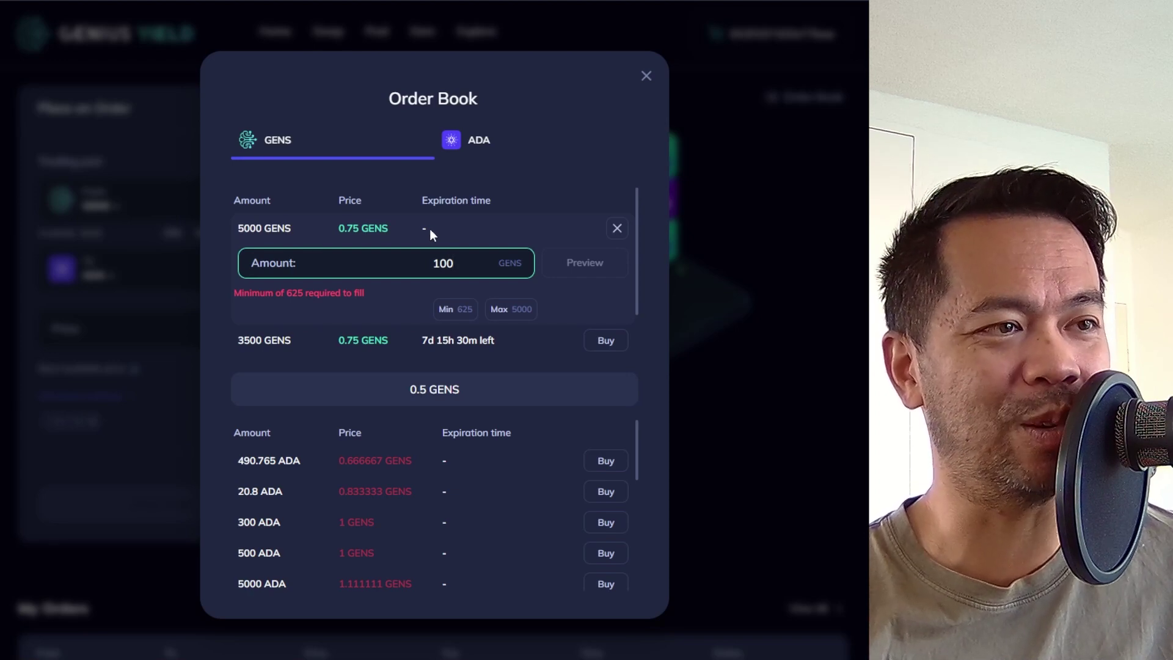
{"action": "left_click", "coordinate": [455, 310]}
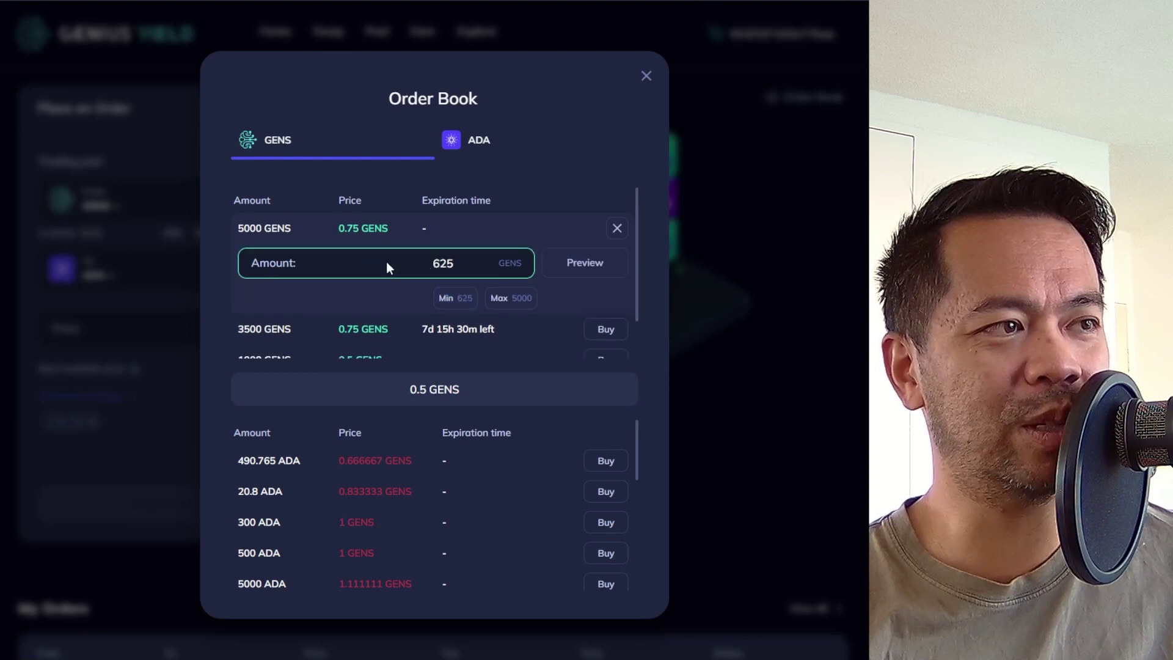
{"action": "left_click", "coordinate": [592, 262]}
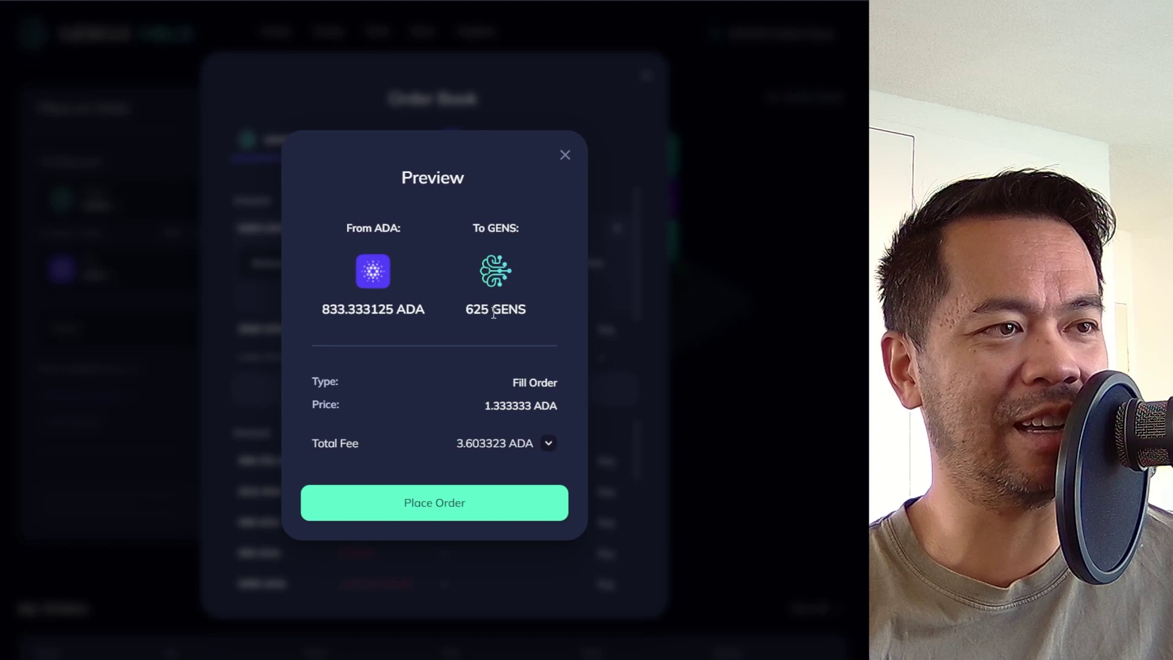
Place the 625 GENS order for 833.333125 ADA and dismiss the success message
{"action": "left_click", "coordinate": [469, 512]}
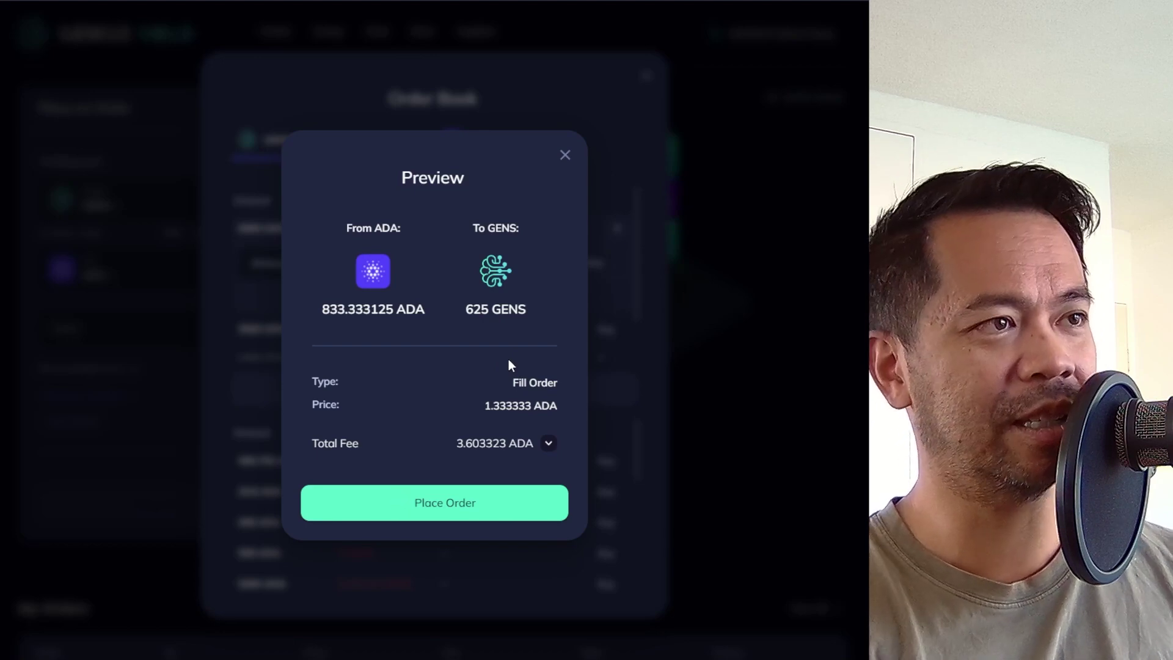
{"action": "left_click", "coordinate": [548, 427]}
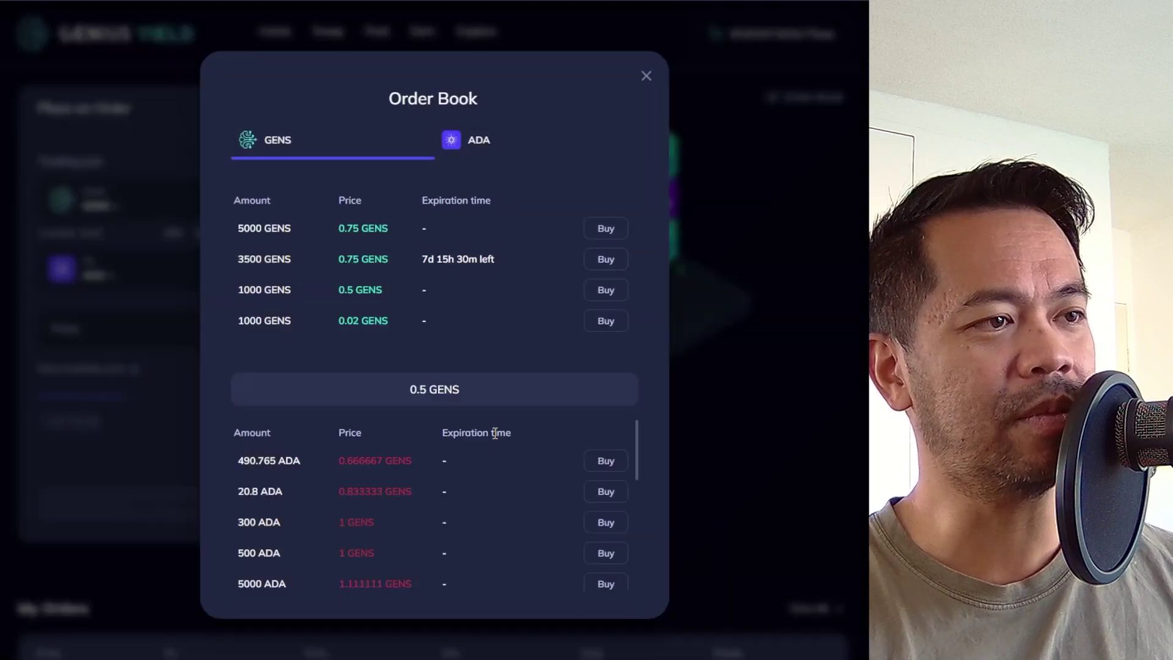
Close the order book and check that My Orders lists the 625 GENS purchase as Filled
{"action": "left_click", "coordinate": [649, 80]}
{"action": "scroll", "coordinate": [397, 427], "scroll_direction": "down", "scroll_amount": 5}
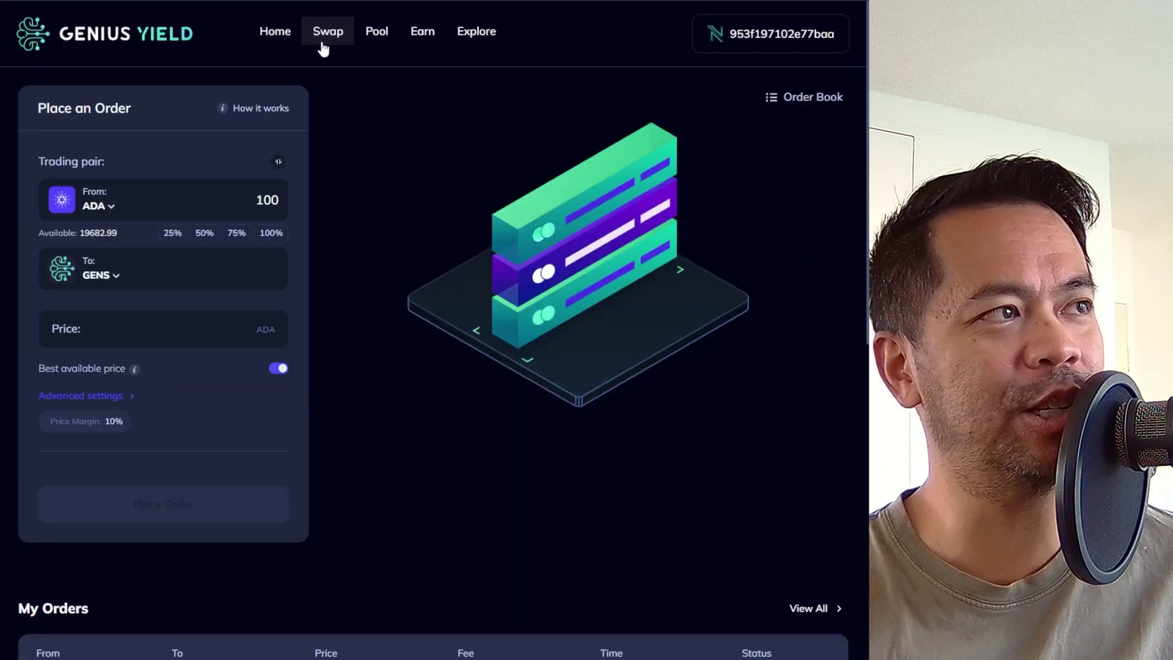
{"action": "scroll", "coordinate": [299, 376], "scroll_direction": "down", "scroll_amount": 7}
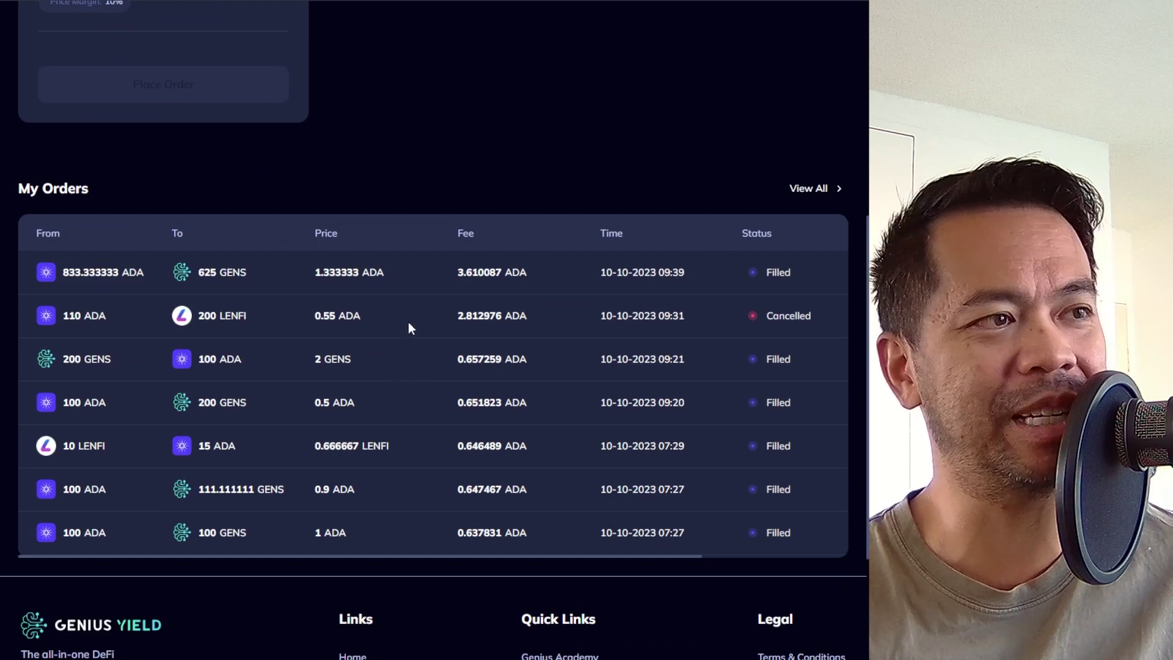
{"action": "scroll", "coordinate": [408, 321], "scroll_direction": "up", "scroll_amount": 7}
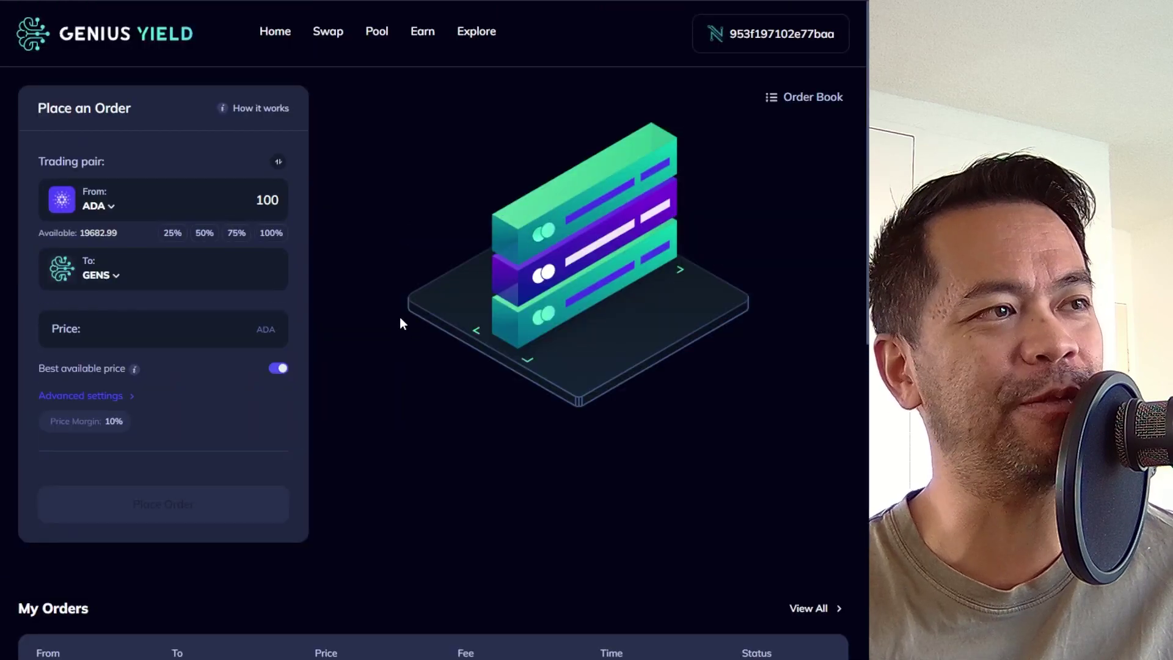
Switch to the Pool page, which shows only a 'Coming soon...' notice
{"action": "left_click", "coordinate": [378, 33]}
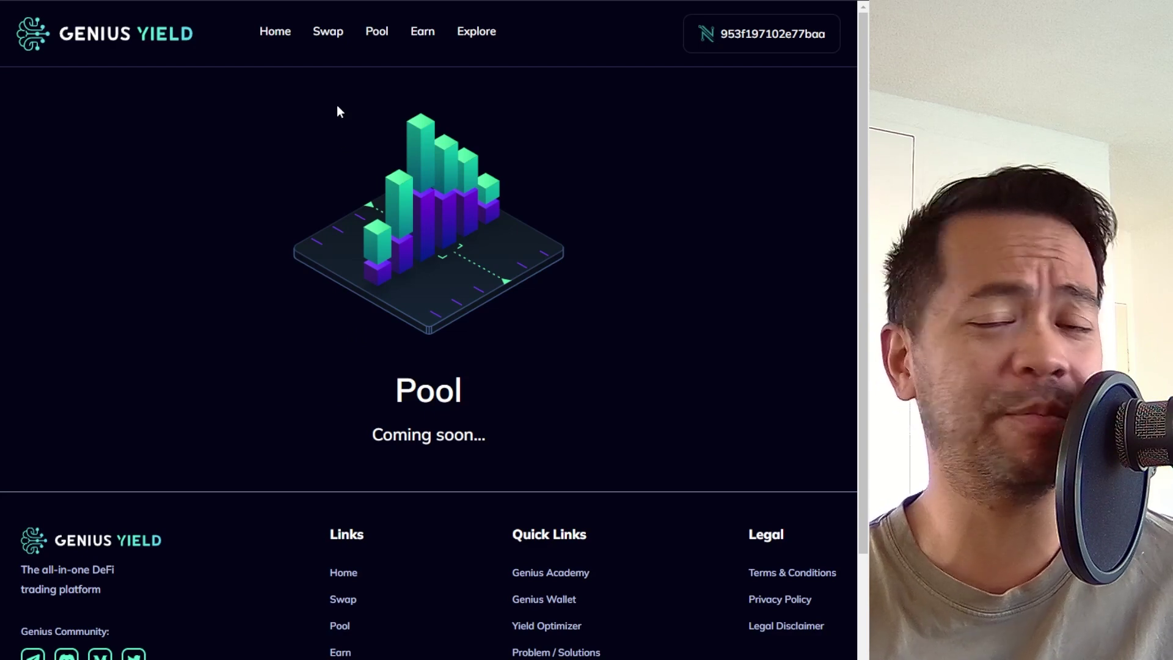
On the Earn page, view the New Staking token list, close it, and return to the Swap form
{"action": "left_click", "coordinate": [420, 37]}
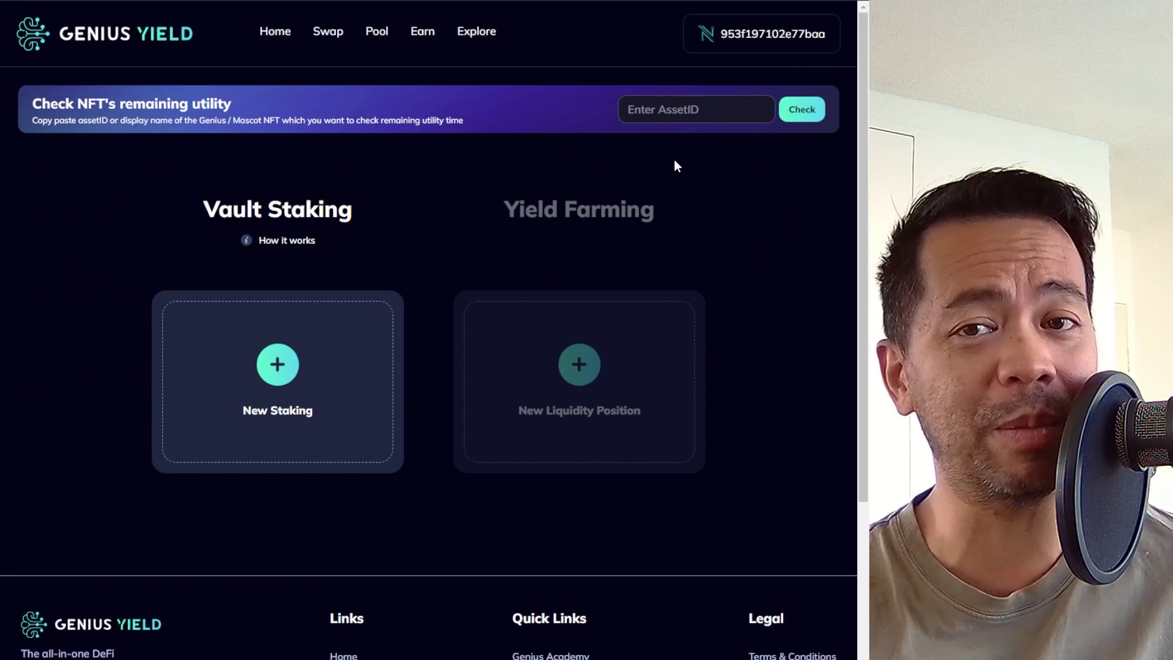
{"action": "left_click", "coordinate": [312, 356]}
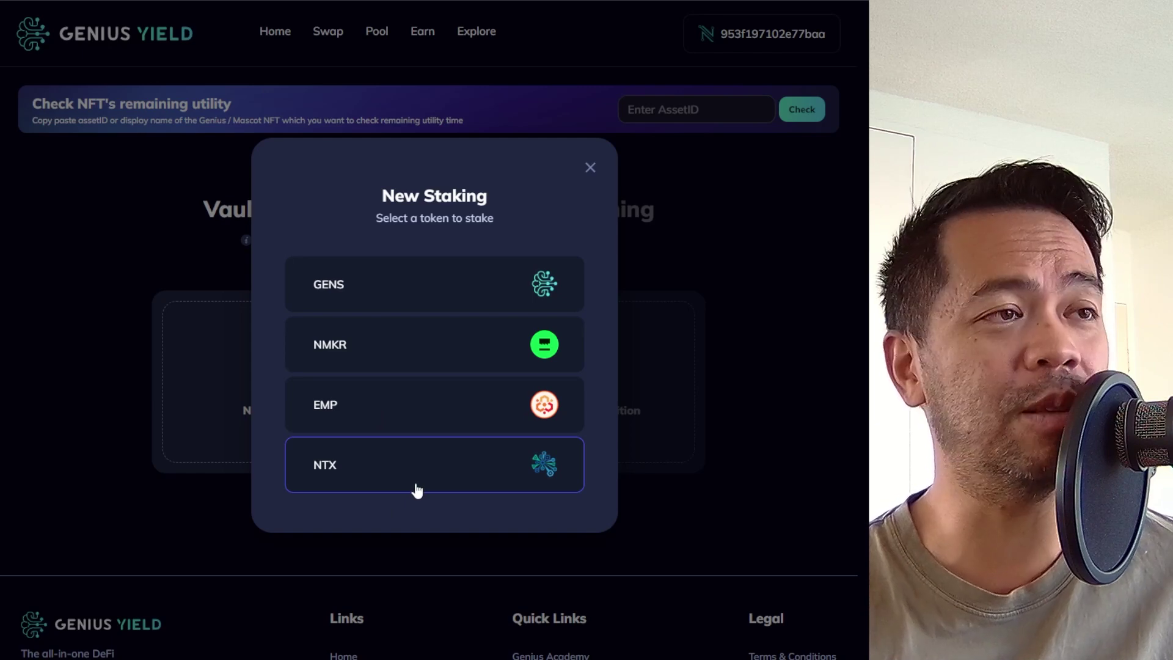
{"action": "left_click", "coordinate": [590, 172]}
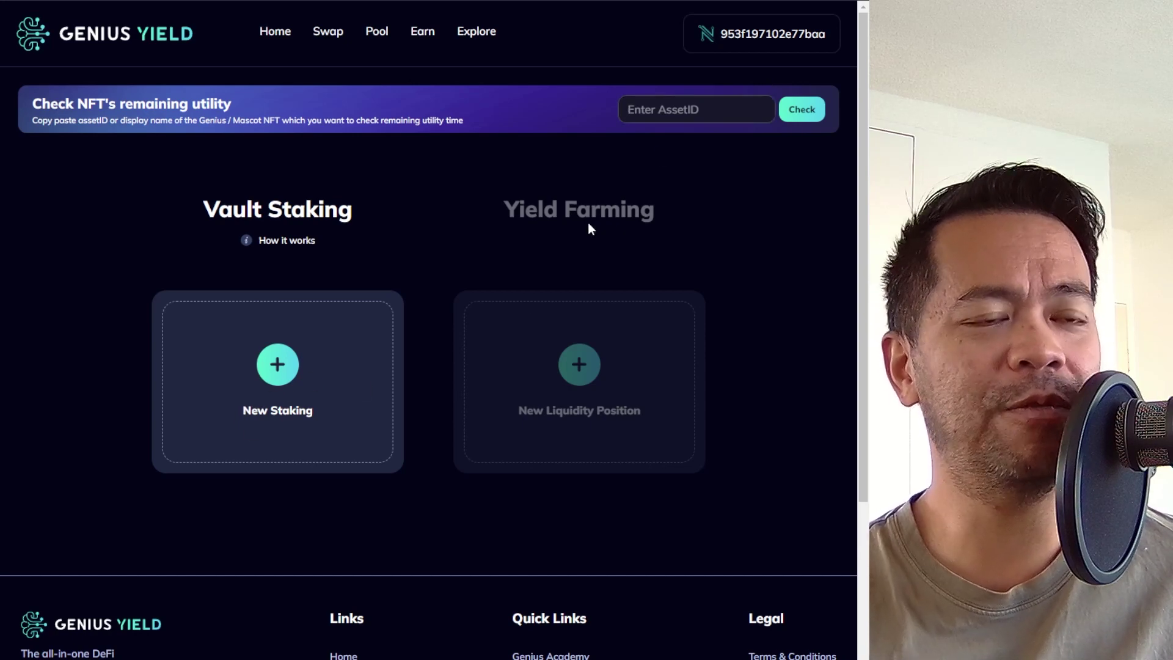
{"action": "left_click", "coordinate": [595, 324]}
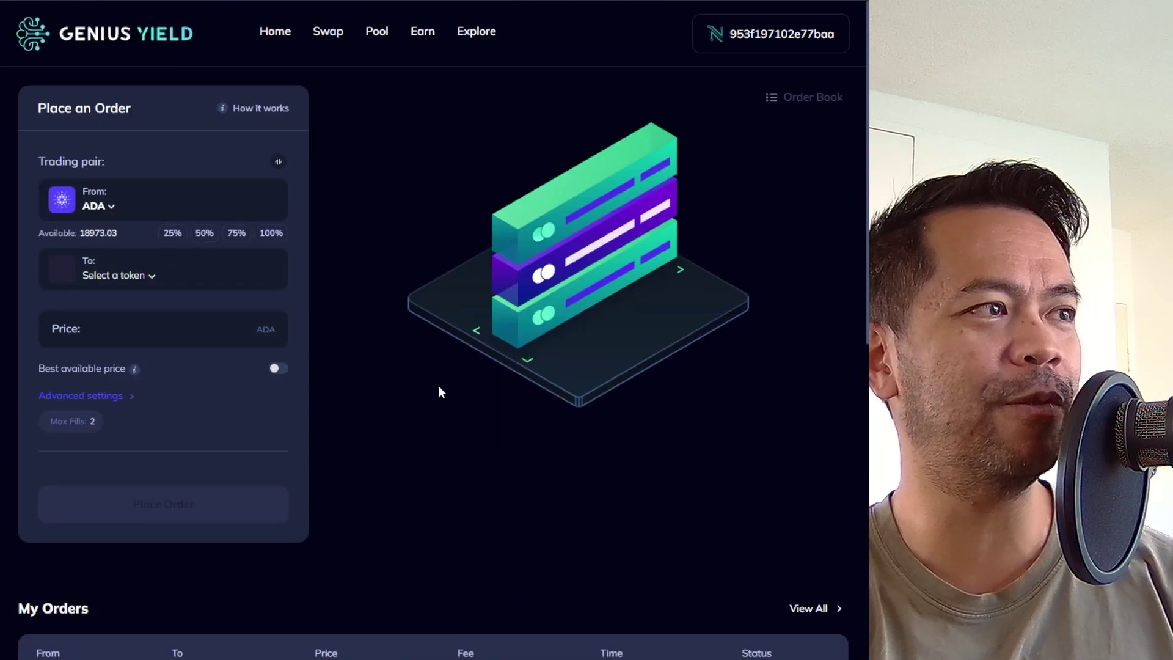